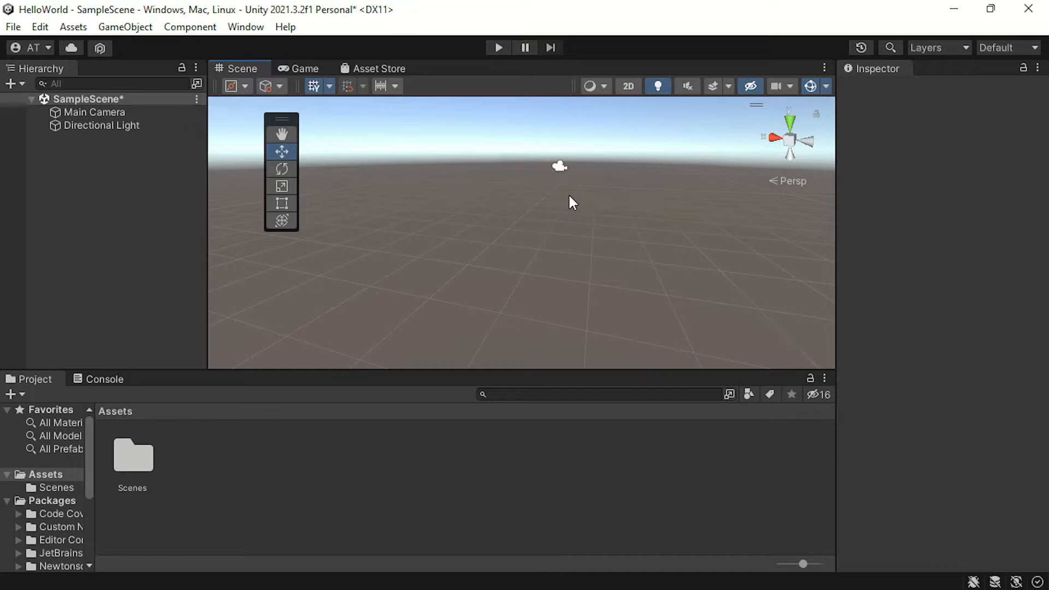
Step: Examine the sample scene from different angles and distances, inspecting the Main Camera and the Directional Light
key(alt)
alt+drag(580, 195, 533, 215)
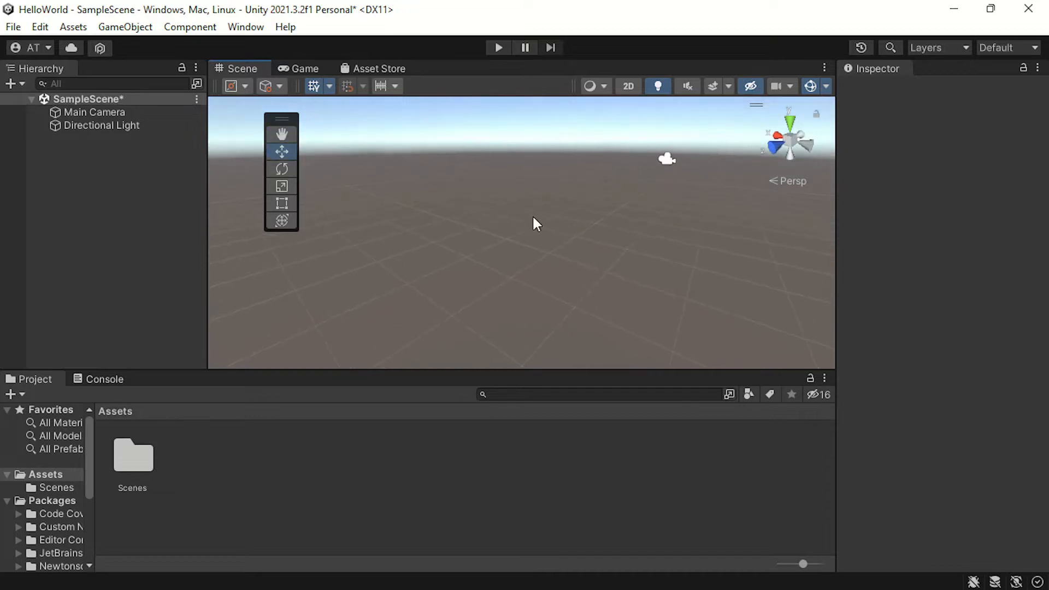
middle_drag(612, 224, 410, 251)
click(149, 112)
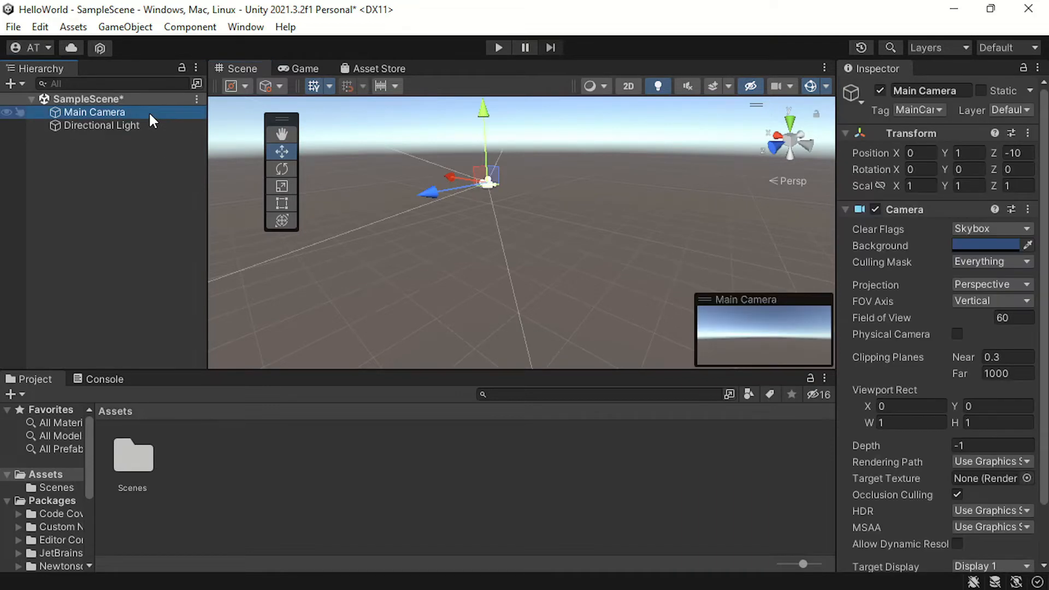
click(153, 126)
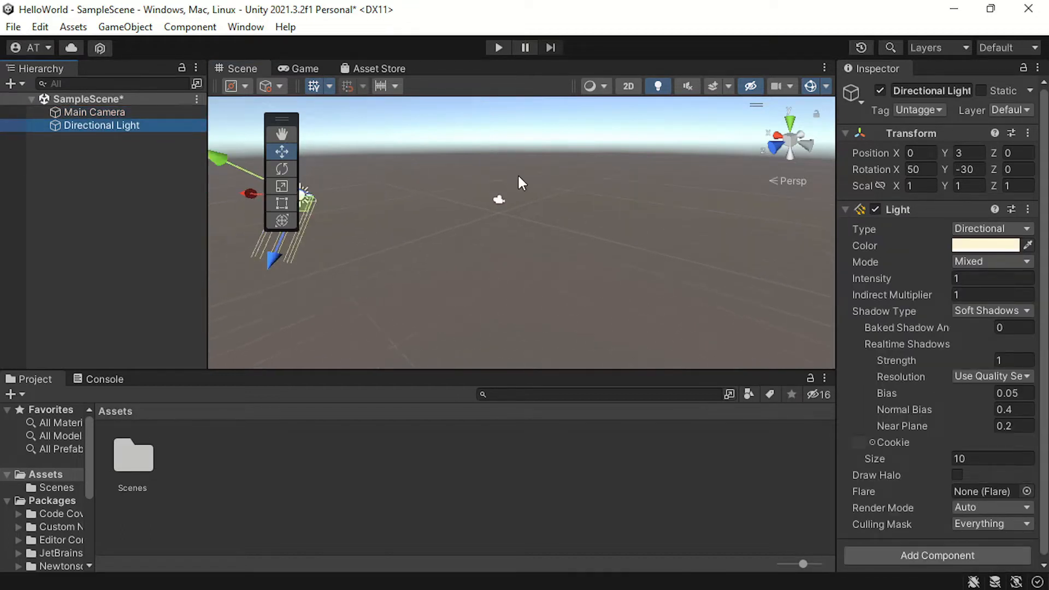
scroll(491, 200, down, 5)
middle_drag(510, 209, 536, 186)
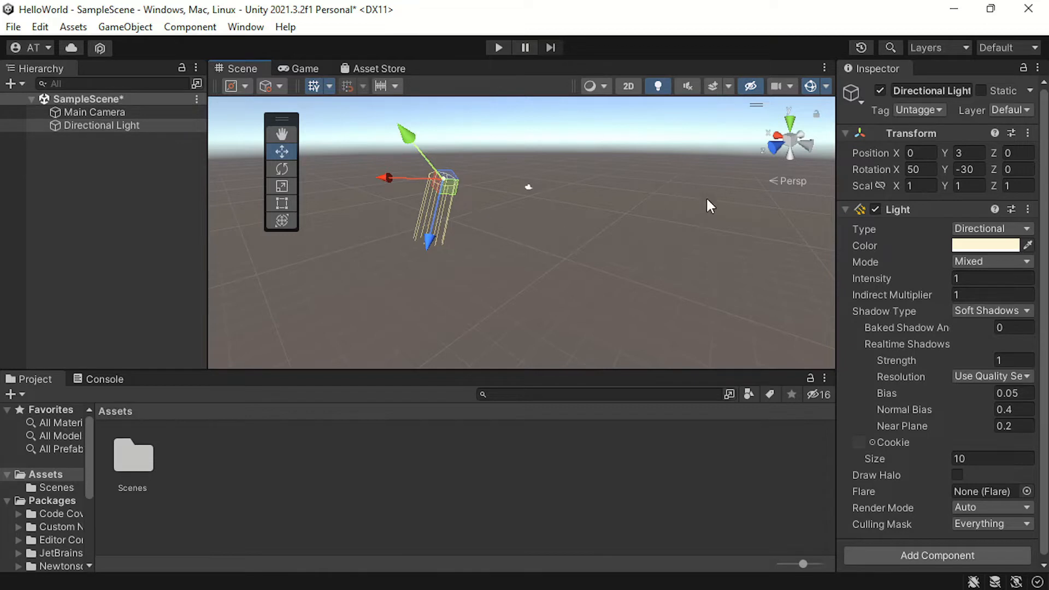
click(557, 208)
scroll(531, 224, up, 3)
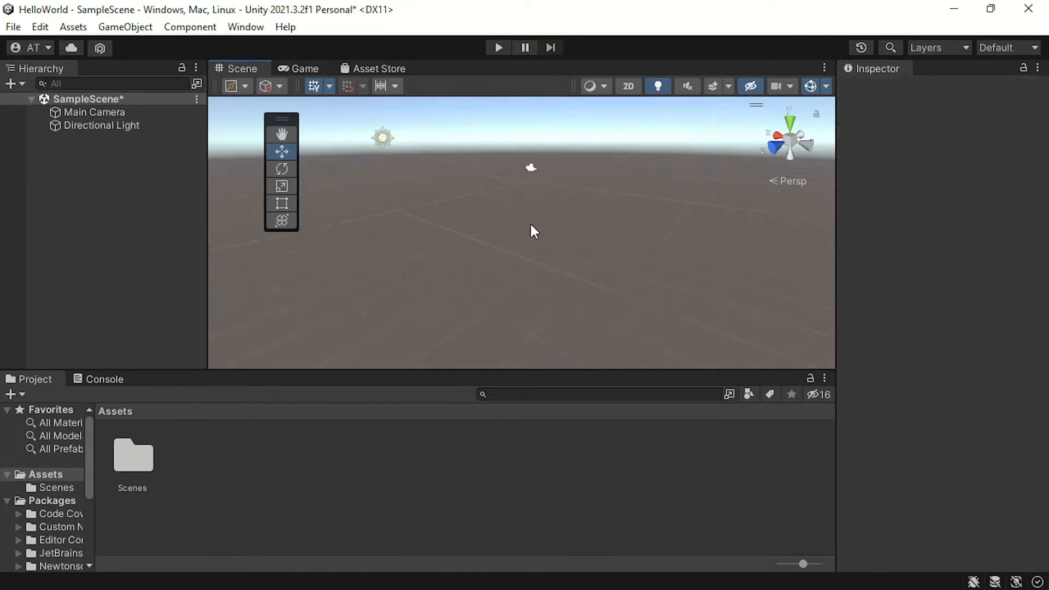
scroll(530, 221, down, 2)
scroll(529, 222, up, 3)
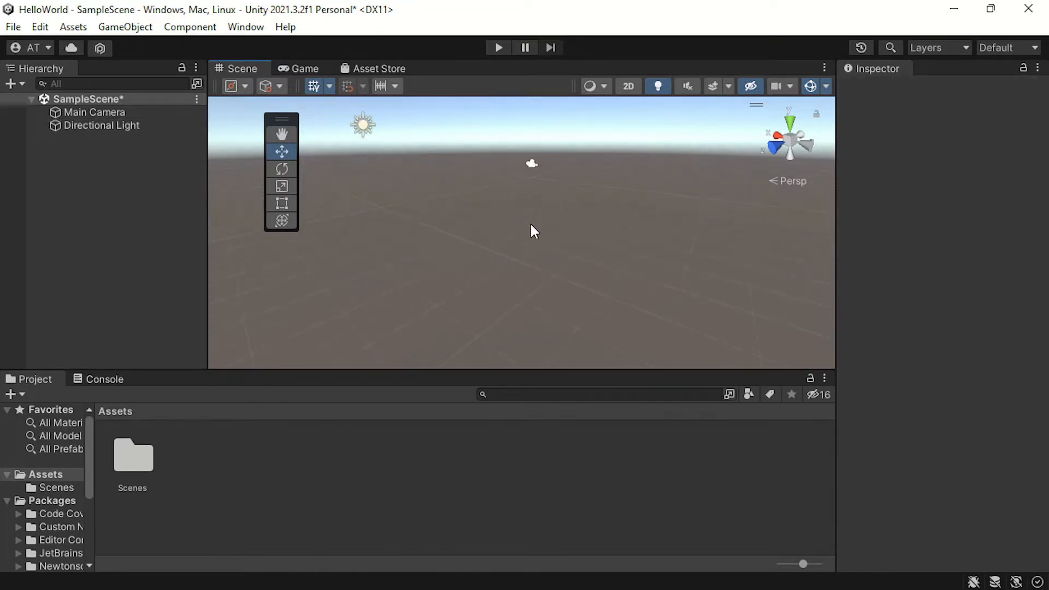
right_drag(559, 185, 546, 146)
Step: Pan around the scene twice with the Hand tool, switching back to the Move tool each time
key(q)
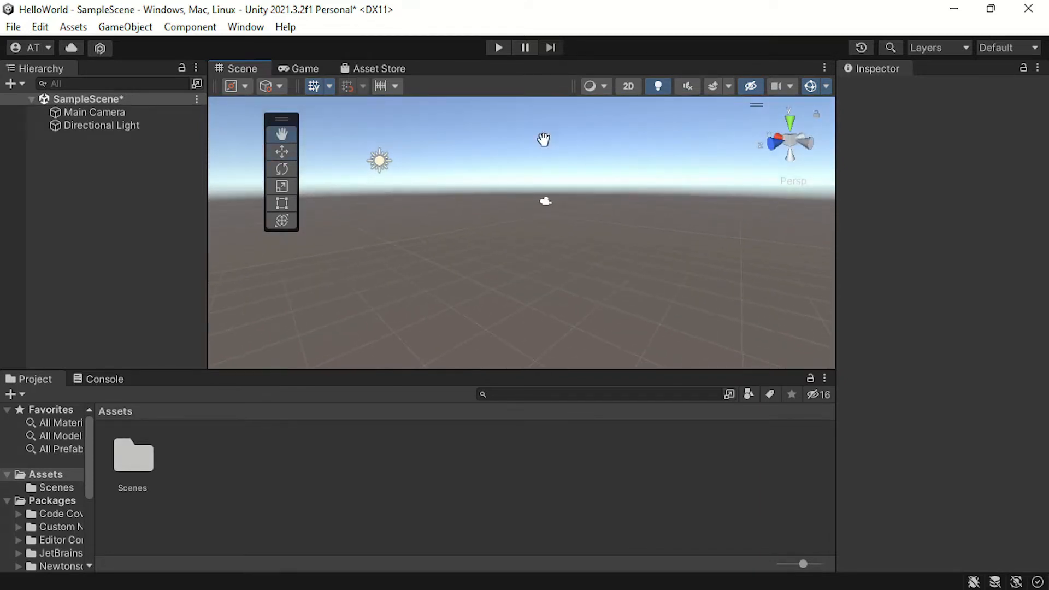
drag(543, 140, 567, 157)
key(w)
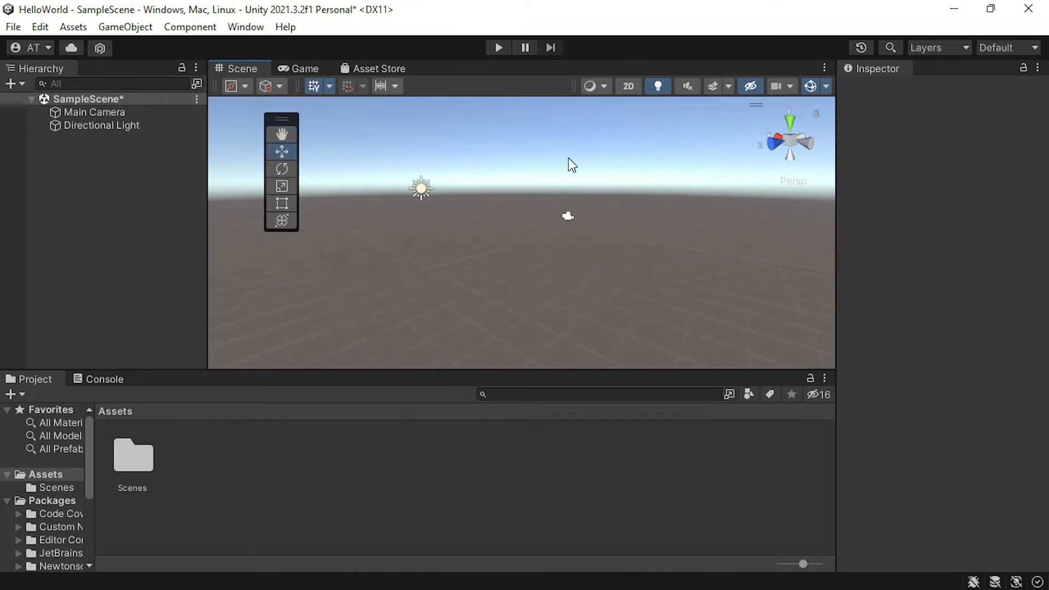
key(q)
drag(589, 236, 480, 192)
key(w)
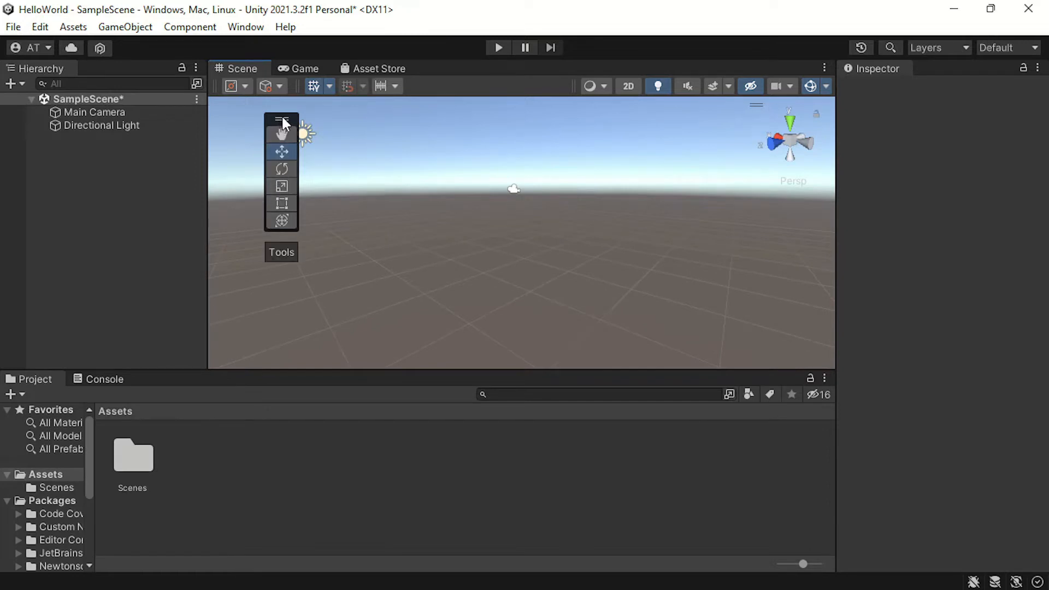
Step: Shift the floating Tools overlay slightly, pan the scene with the Hand tool and reactivate the Move tool
drag(281, 114, 262, 126)
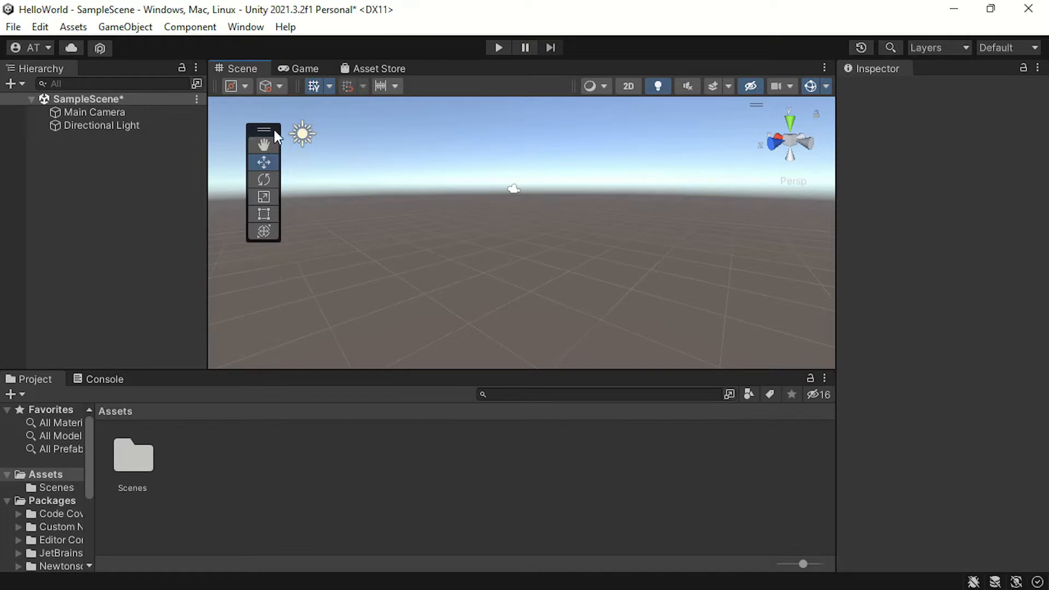
mouse_move(274, 132)
mouse_down()
mouse_move(247, 115)
mouse_move(304, 147)
mouse_move(243, 129)
mouse_move(359, 213)
mouse_move(318, 85)
mouse_move(773, 130)
mouse_move(496, 203)
mouse_move(300, 166)
mouse_move(268, 129)
mouse_up()
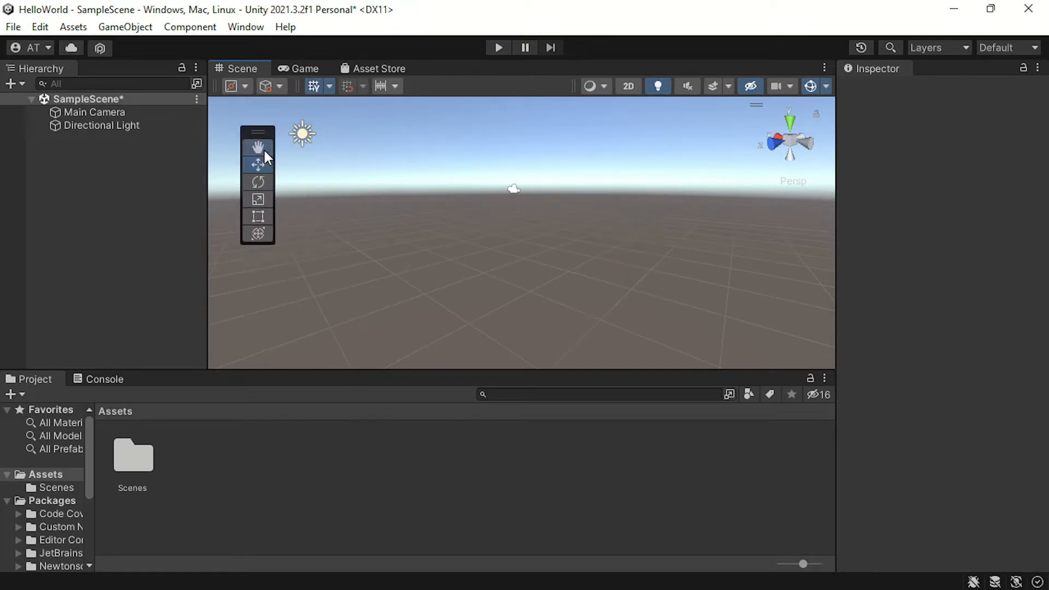
click(261, 149)
drag(524, 203, 381, 246)
click(261, 165)
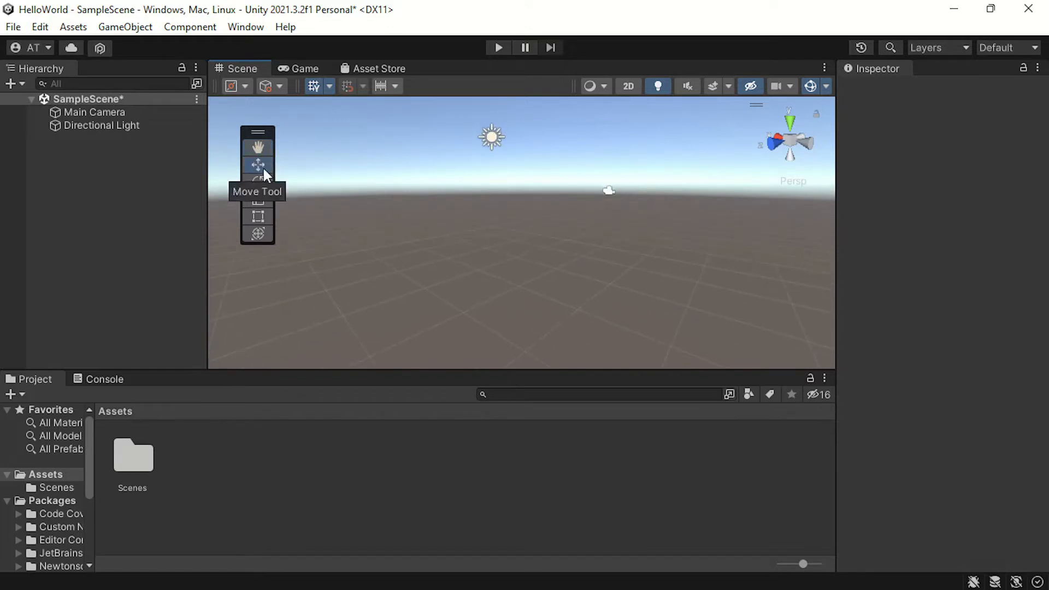
Step: Try the Scale, Rect, Transform and Hand tools in turn, ending on the Move tool
click(258, 200)
click(257, 212)
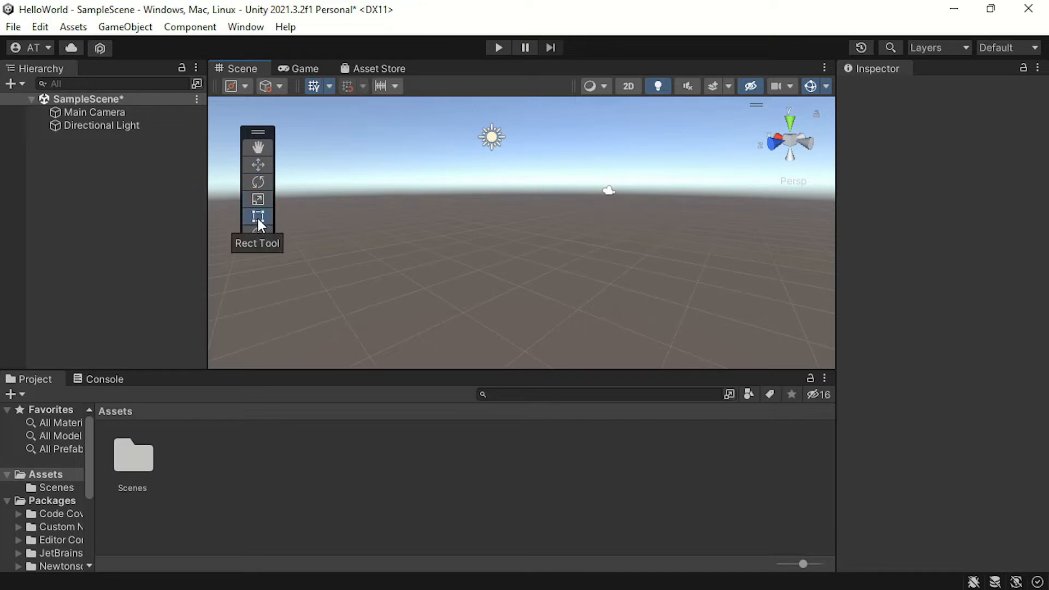
click(259, 233)
click(264, 147)
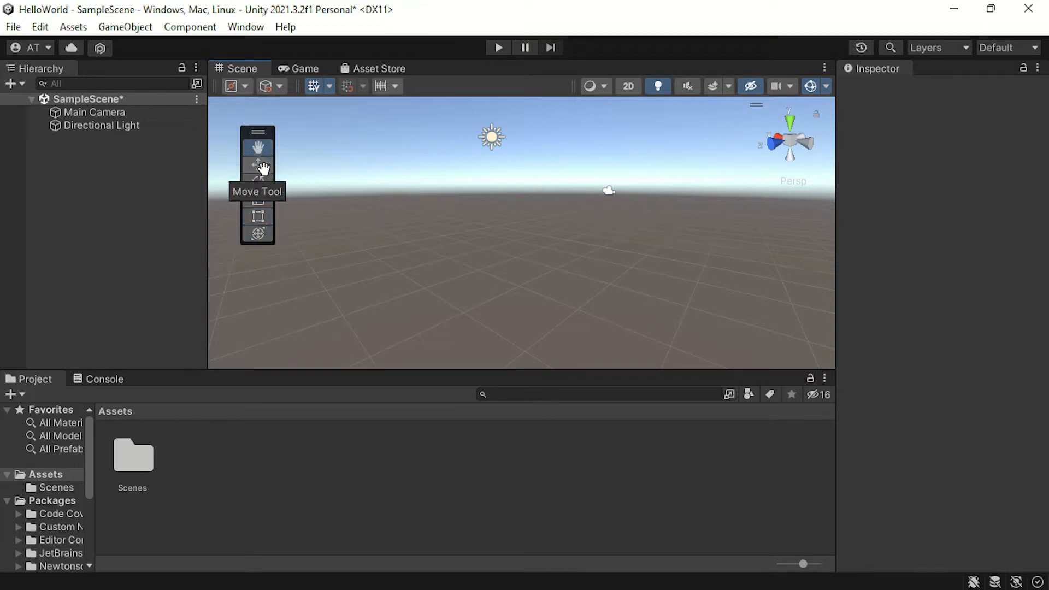
click(267, 166)
Step: Cycle through the Hand, Rotate, Scale, Rect and Transform tools
key(q)
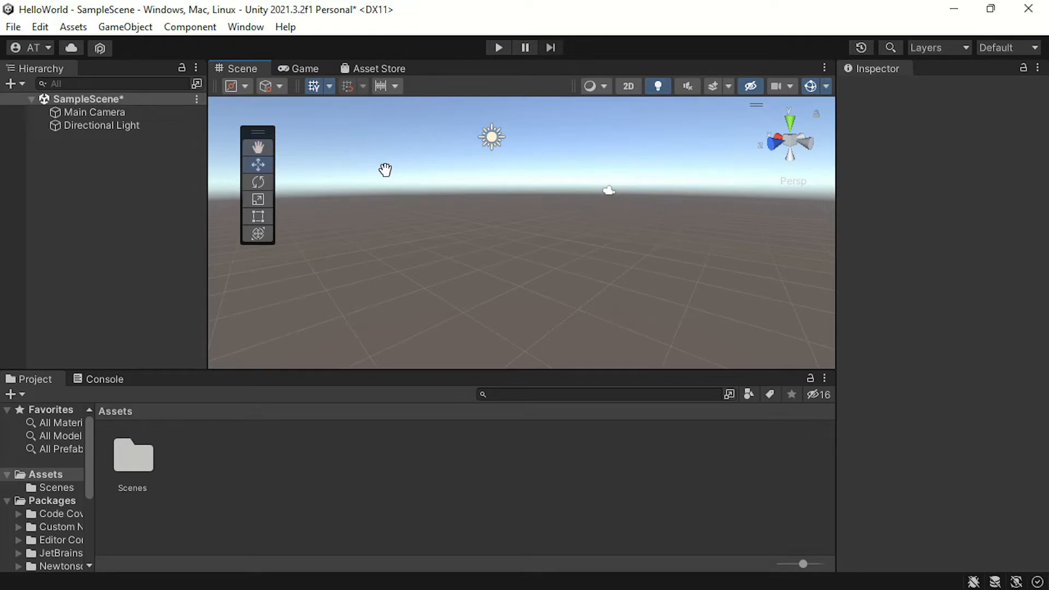
key(e)
key(r)
key(t)
key(y)
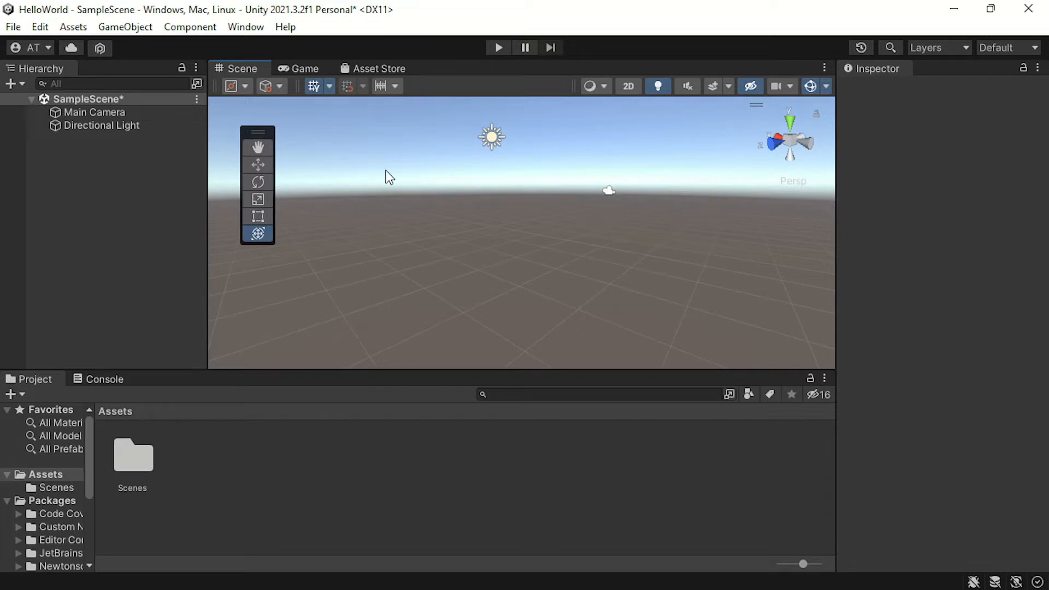
Step: Activate the Move tool and dock the floating Tools overlay at the start of the Scene view's upper bar
click(259, 165)
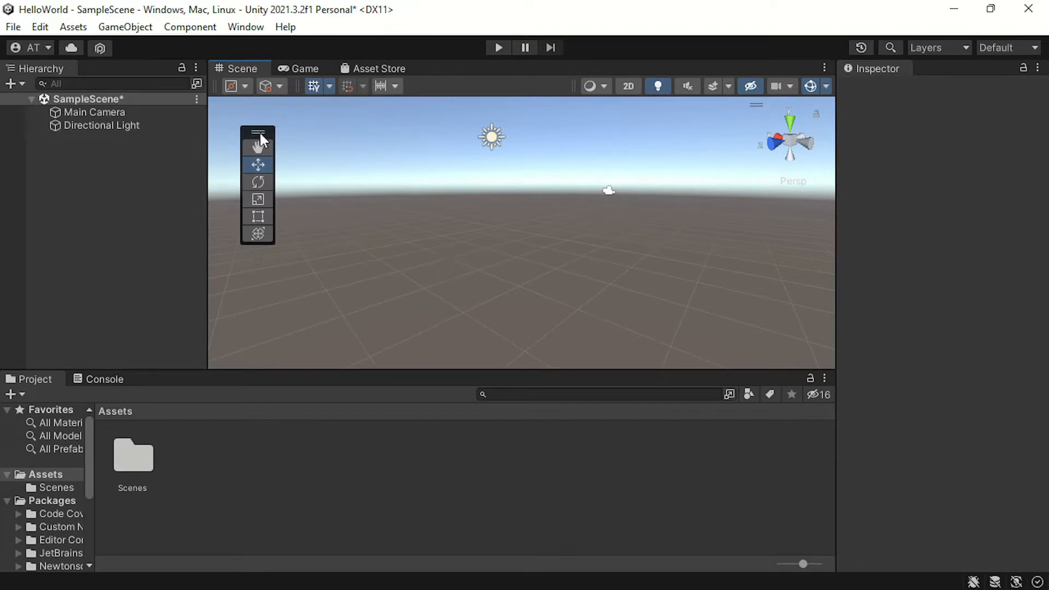
drag(260, 133, 219, 83)
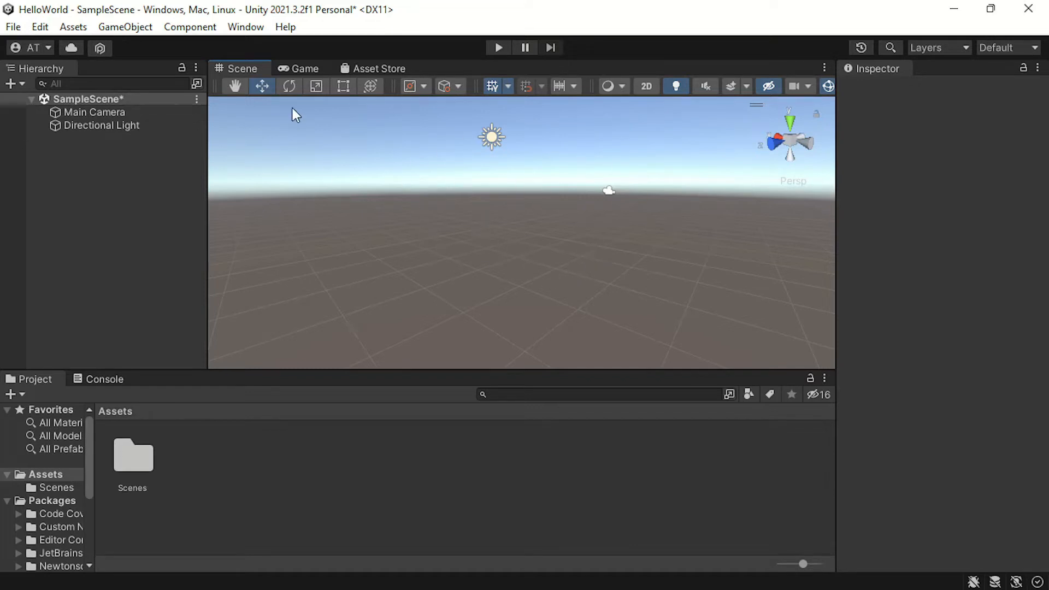
Step: Set the Game view's aspect ratio to 16:9 and return to the Scene view
click(303, 69)
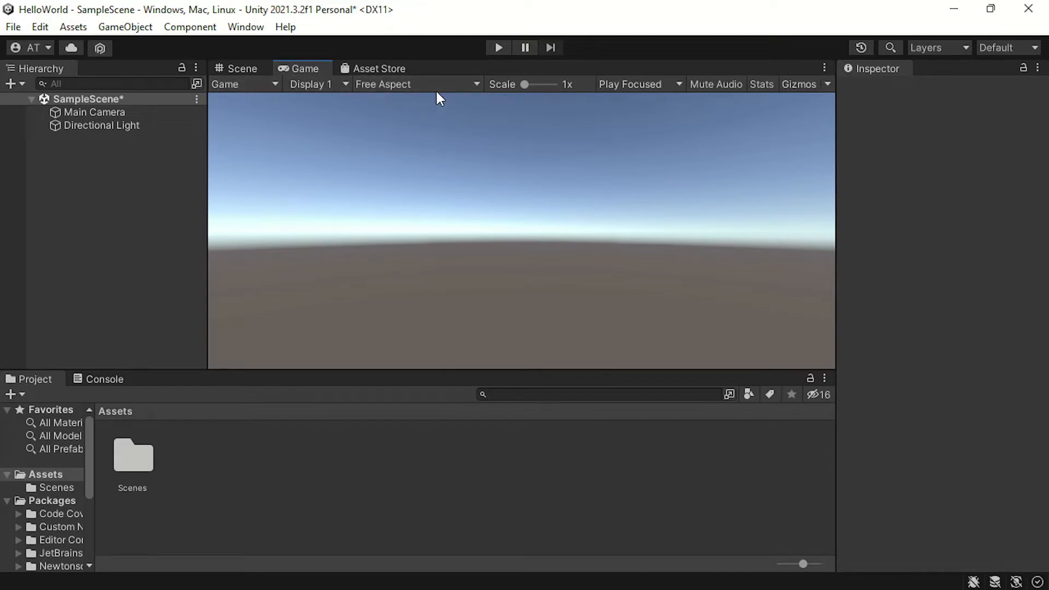
click(476, 86)
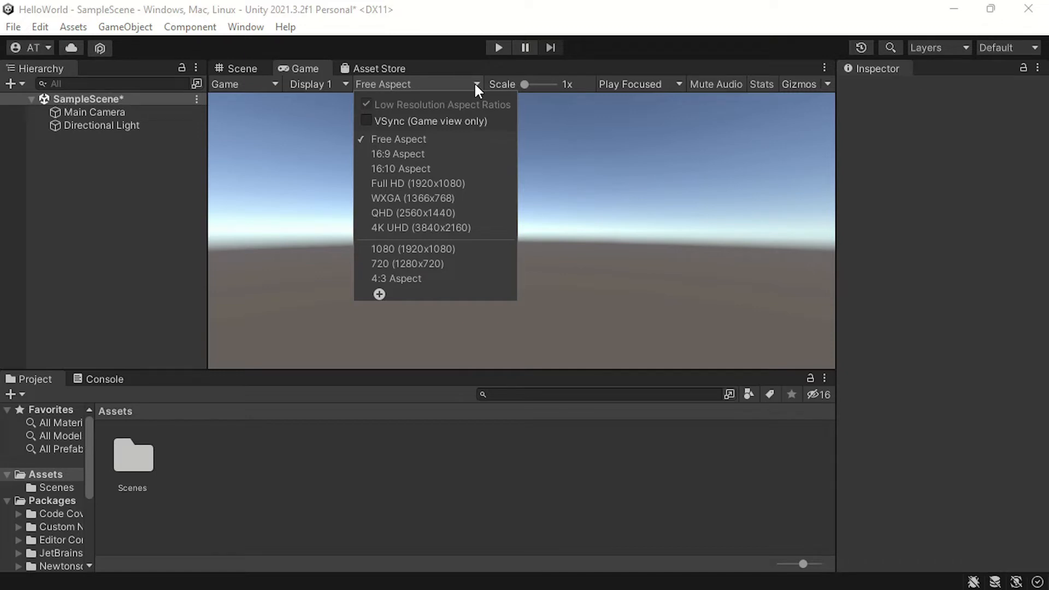
click(456, 158)
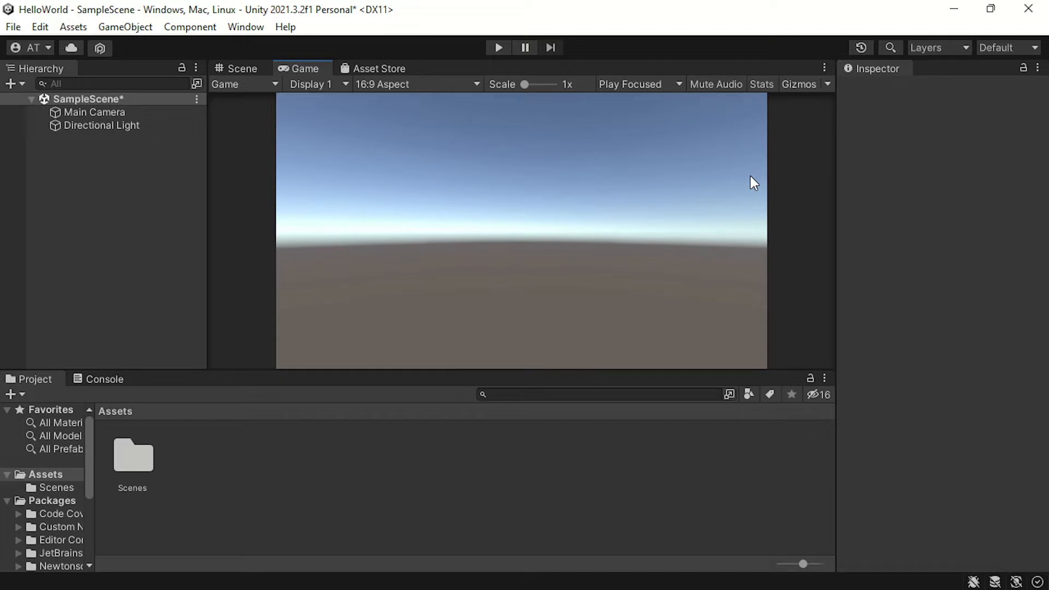
click(423, 83)
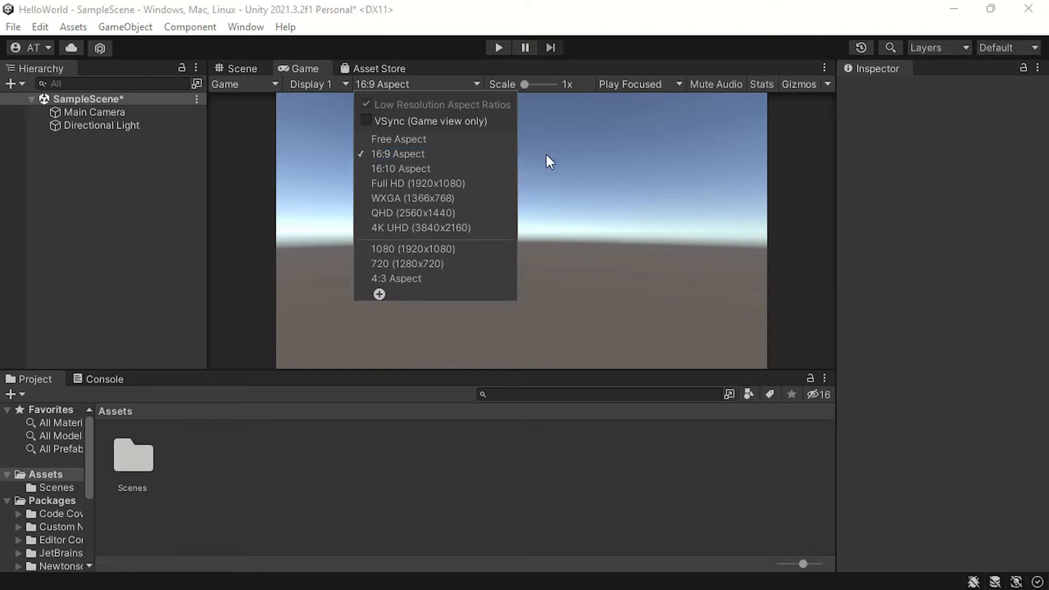
click(575, 153)
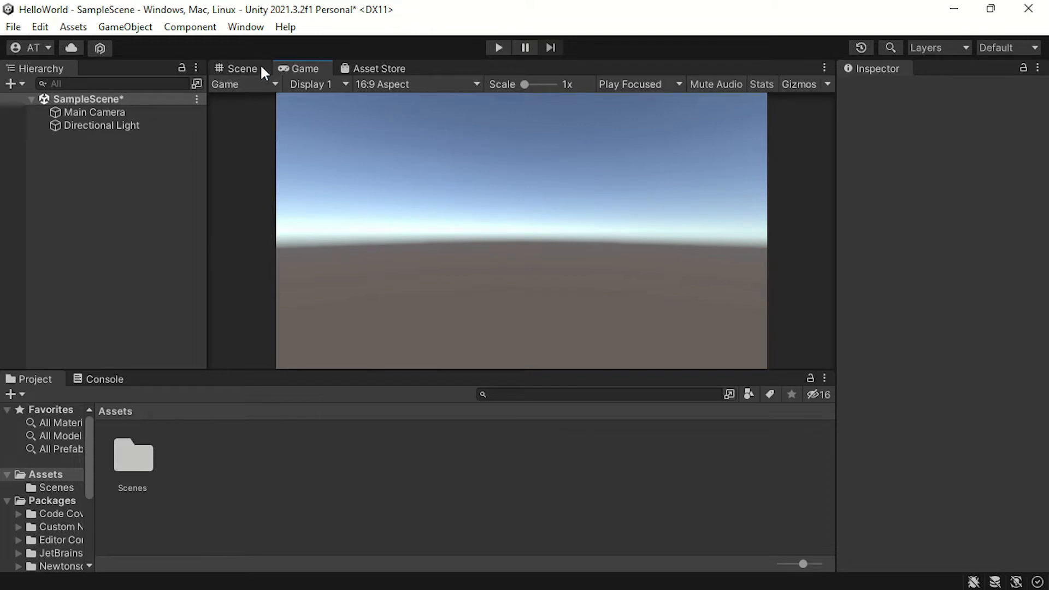
click(238, 68)
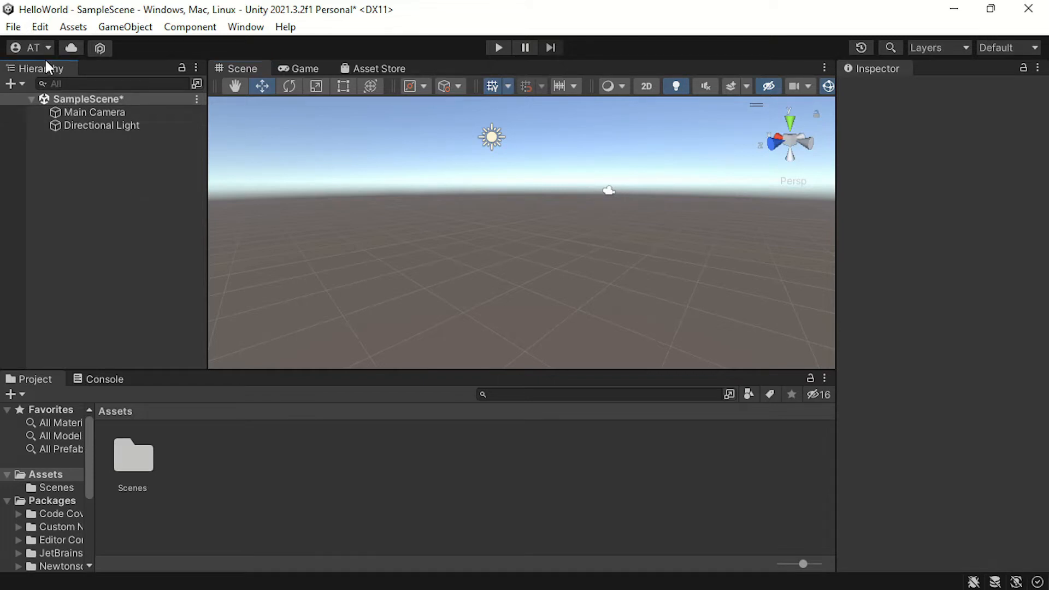
Step: Inspect the properties of the Main Camera and the Directional Light, leaving nothing selected
click(112, 113)
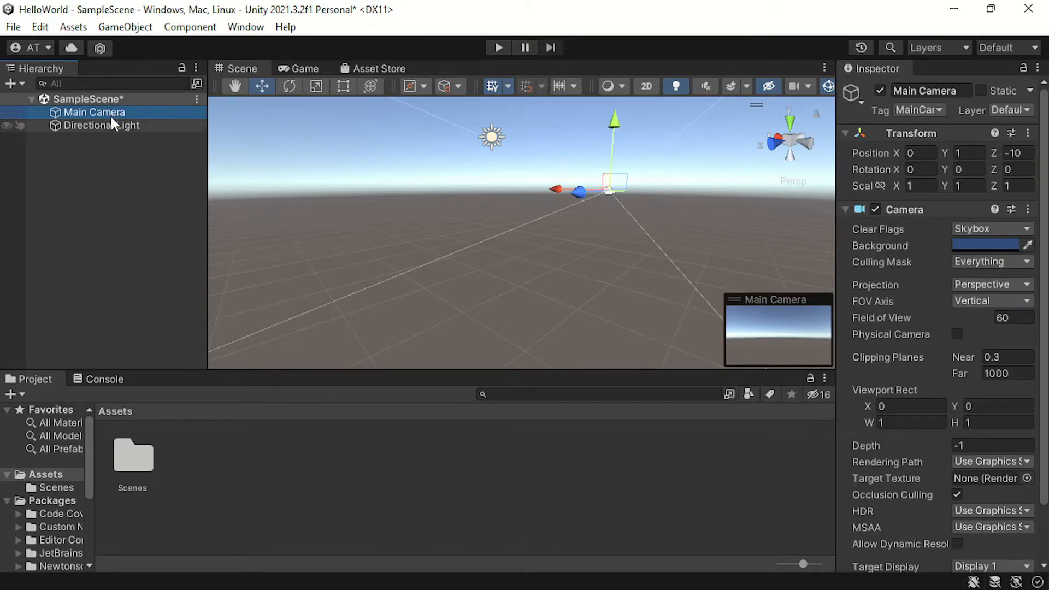
click(111, 127)
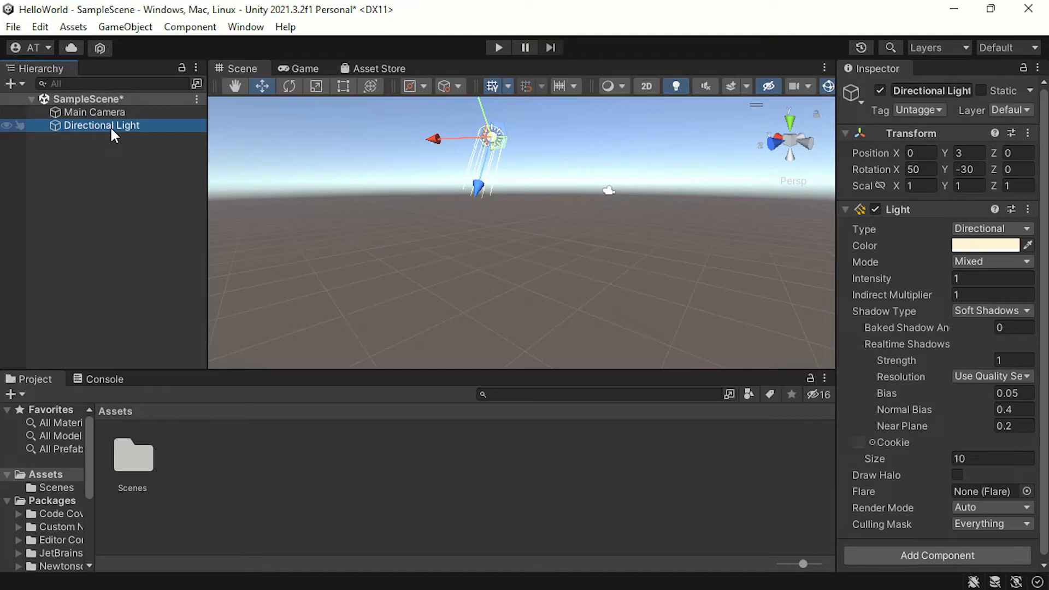
click(116, 181)
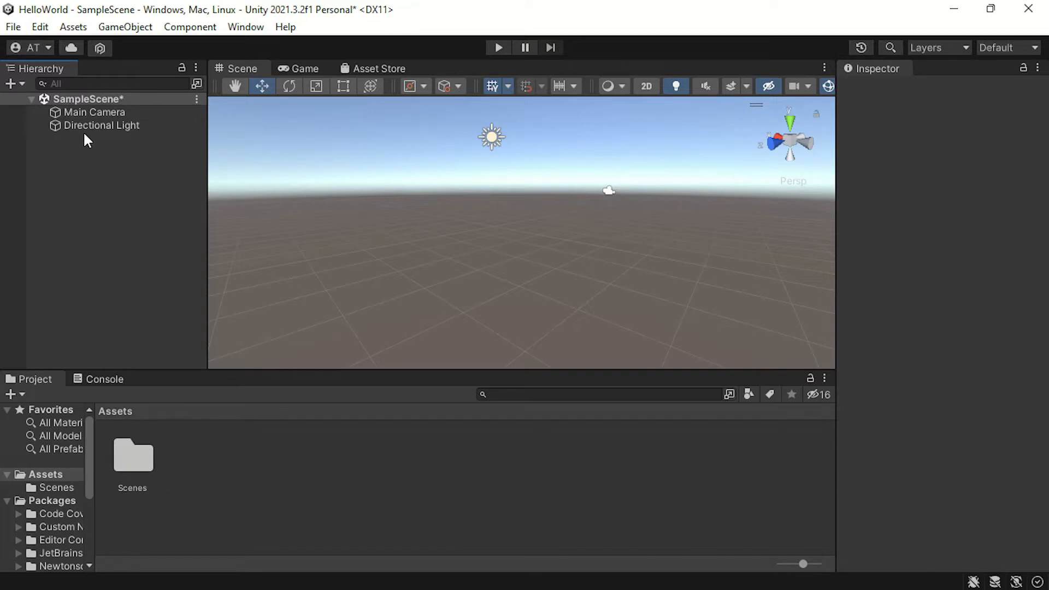
Step: Add a 3D Cube to SampleScene, keep its default name and select it
right_click(124, 158)
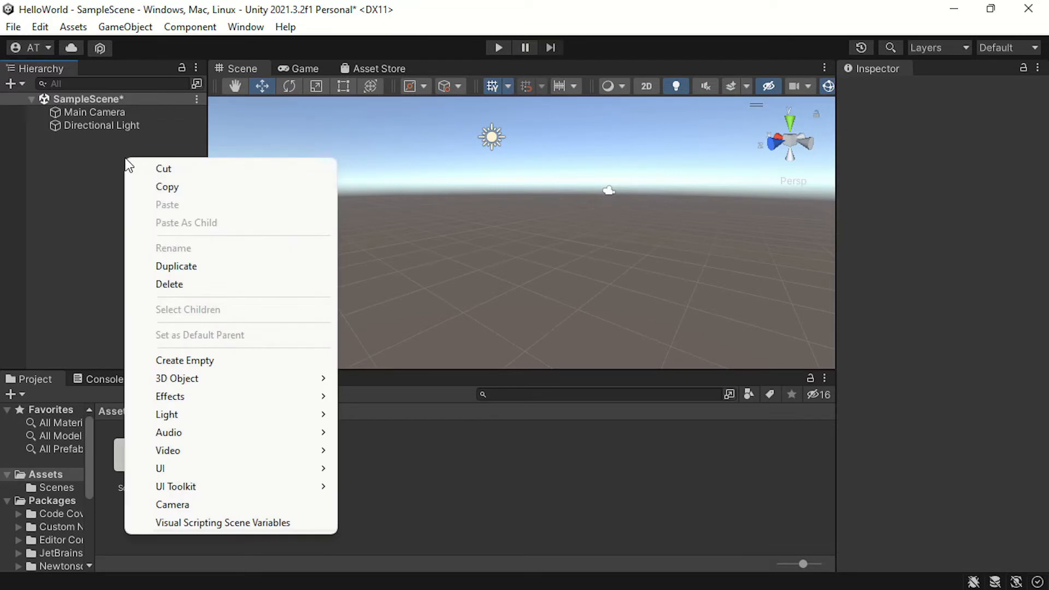
mouse_move(240, 377)
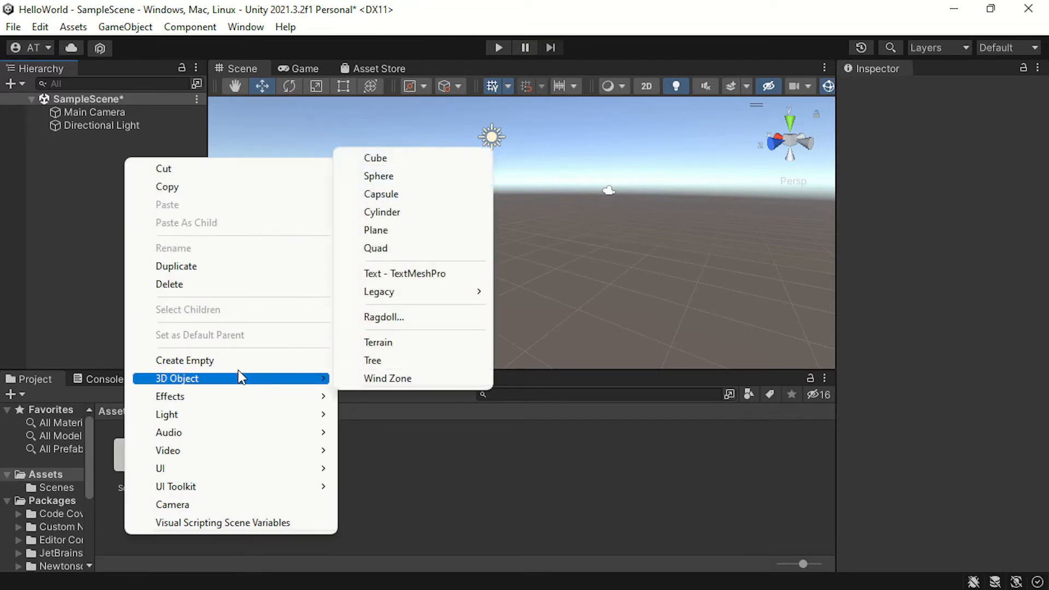
click(399, 168)
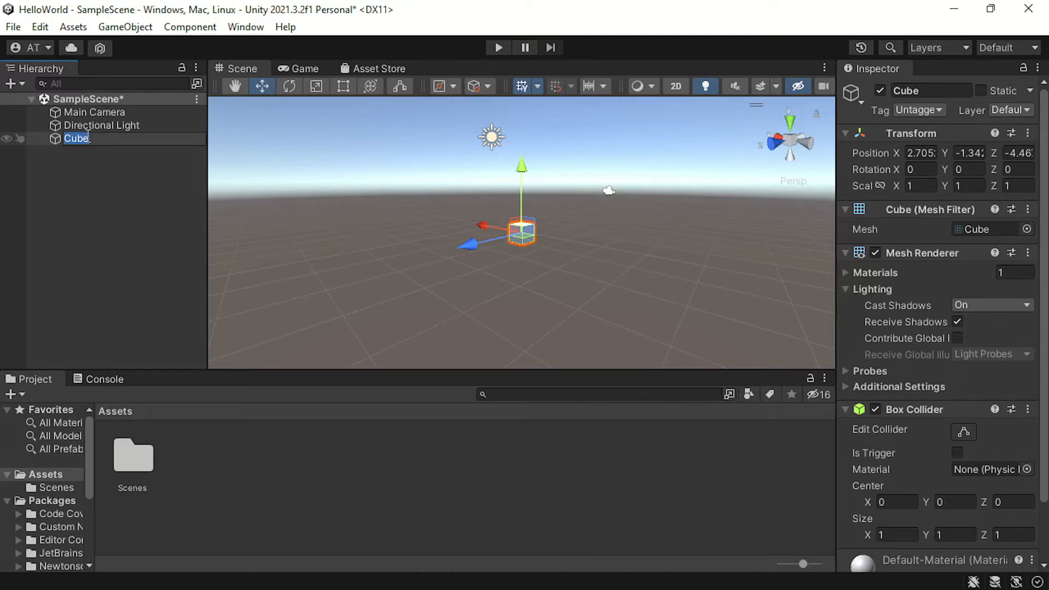
click(96, 163)
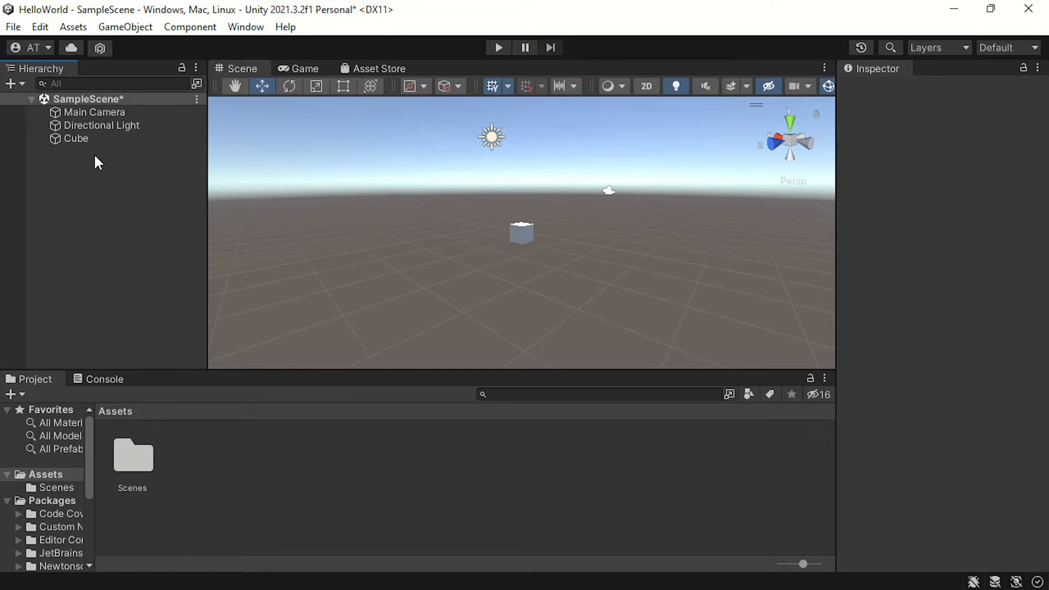
click(89, 138)
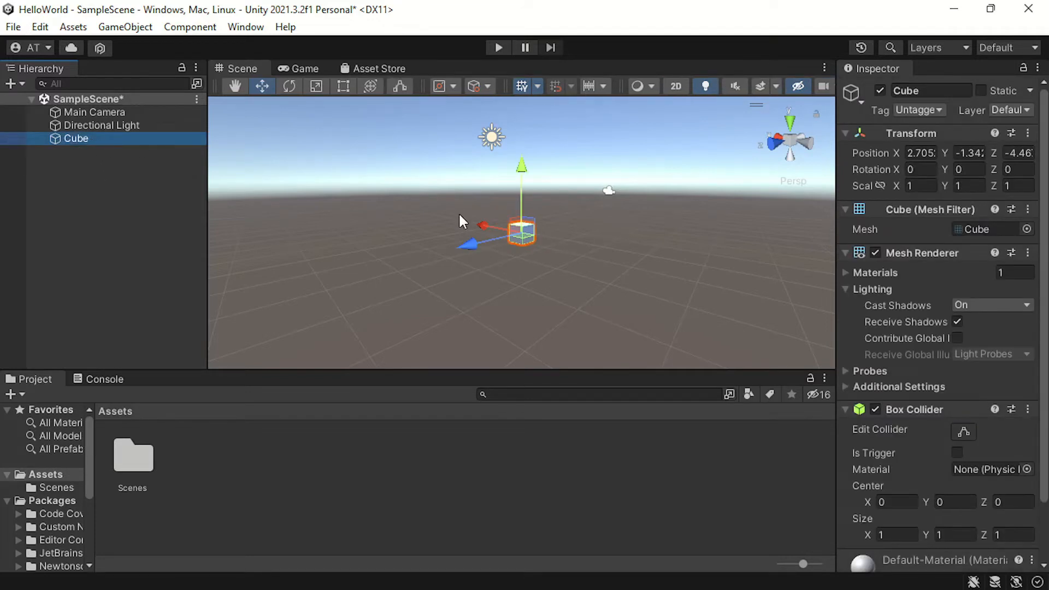
Step: Check how the cube appears in the Game view, and return to the Scene view with the cube selected
click(301, 69)
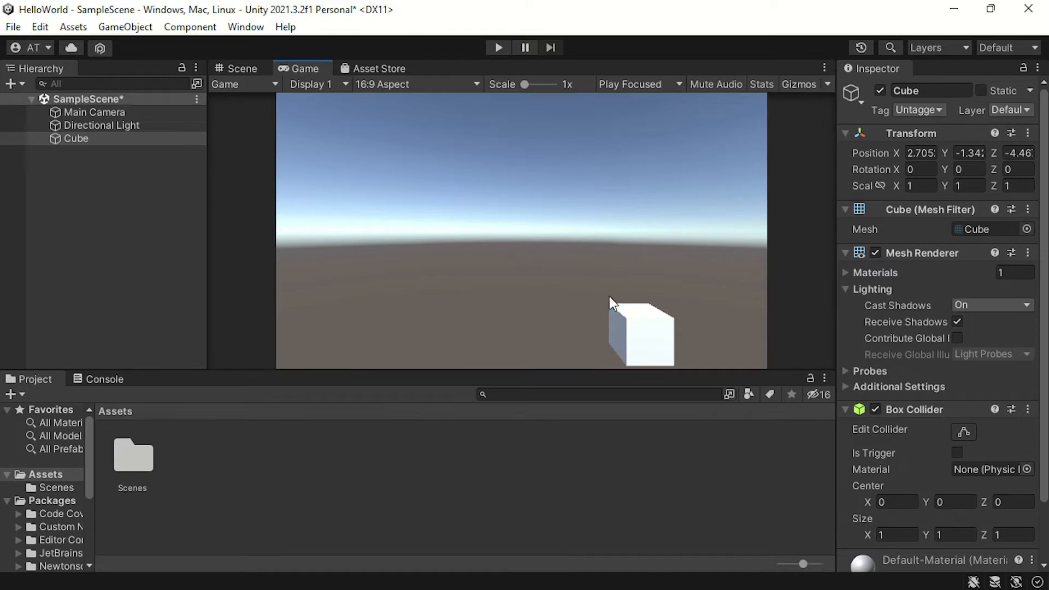
click(230, 71)
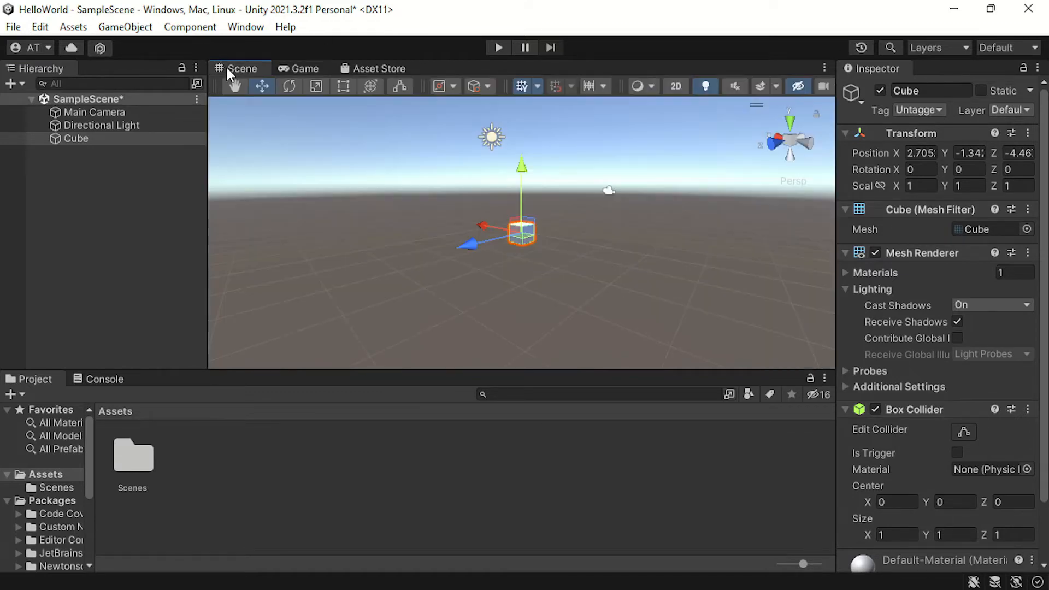
click(74, 138)
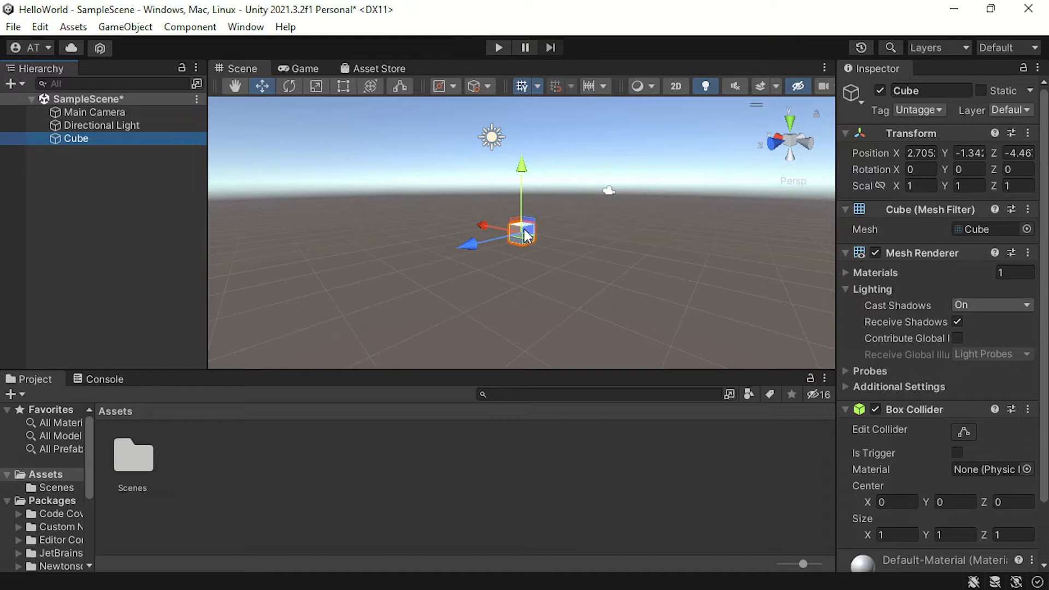
Step: Deactivate the Cube in the scene and activate it again, keeping its name as Cube
click(928, 94)
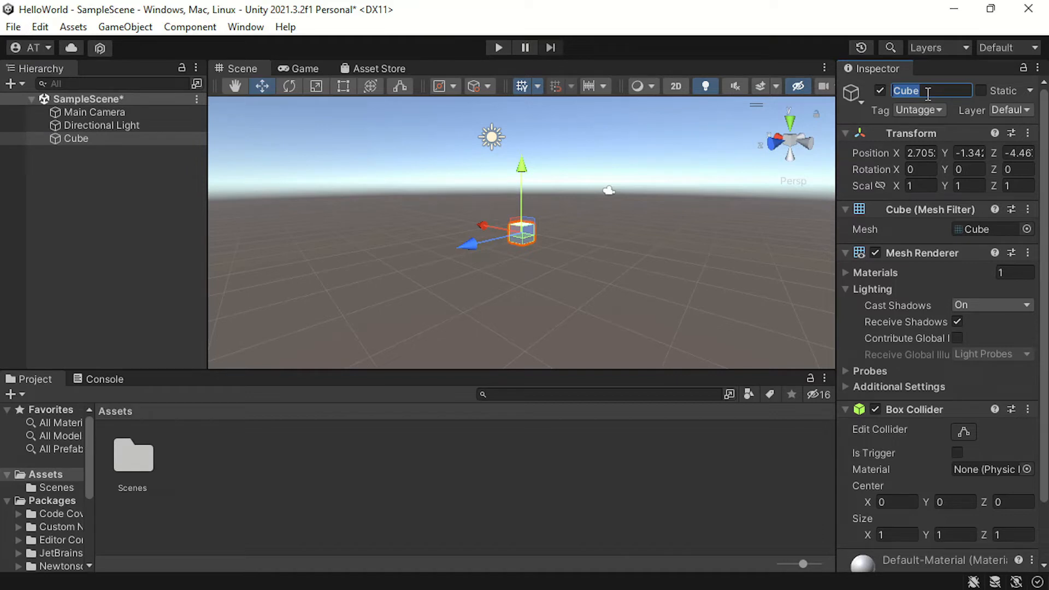
click(879, 89)
click(879, 89)
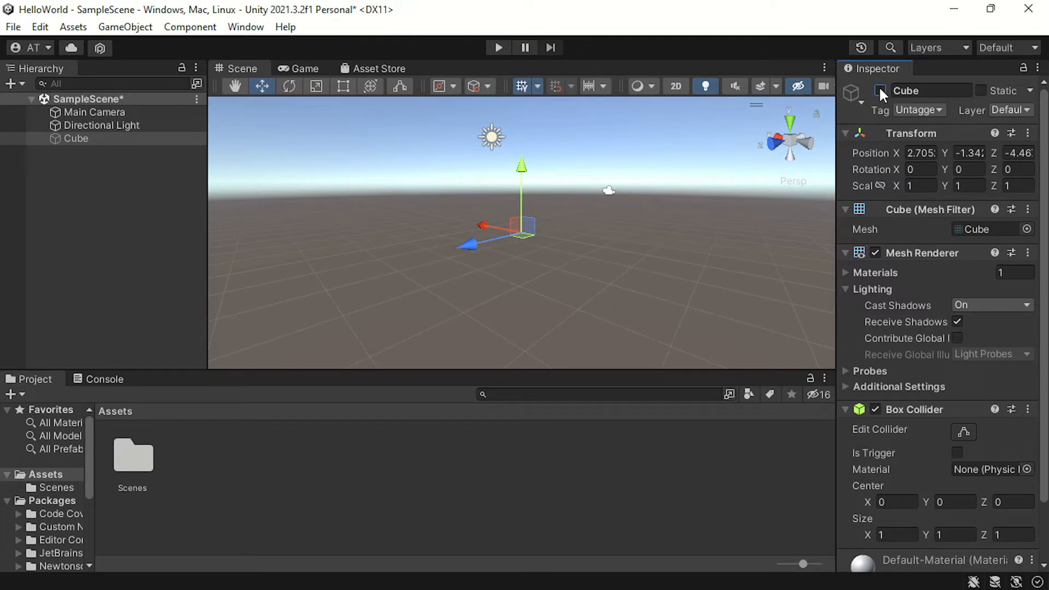
click(880, 90)
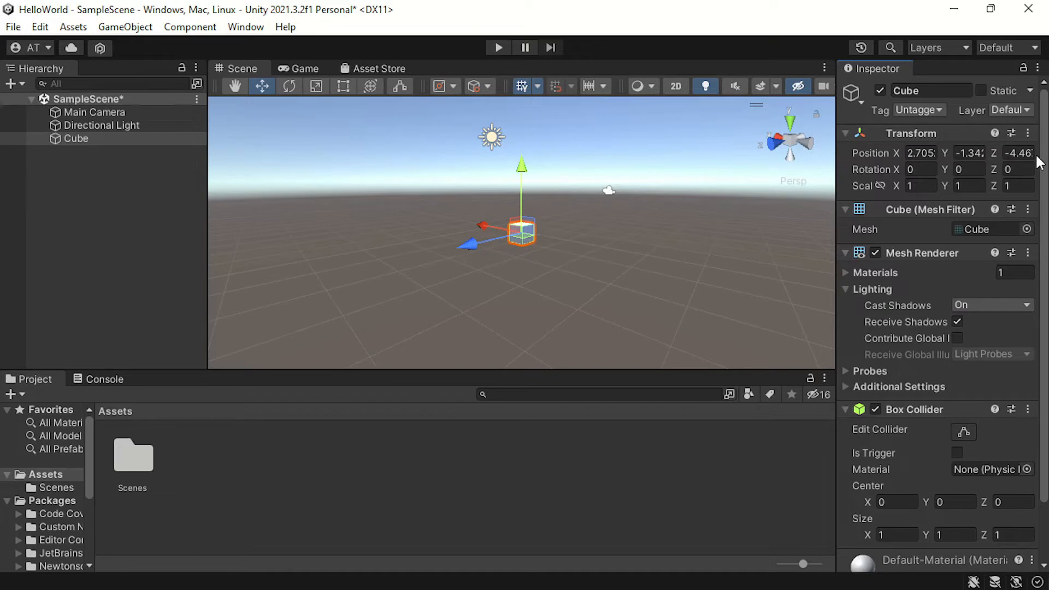
Step: Reset the Cube's Transform to its default values and slightly widen the Inspector
click(1028, 133)
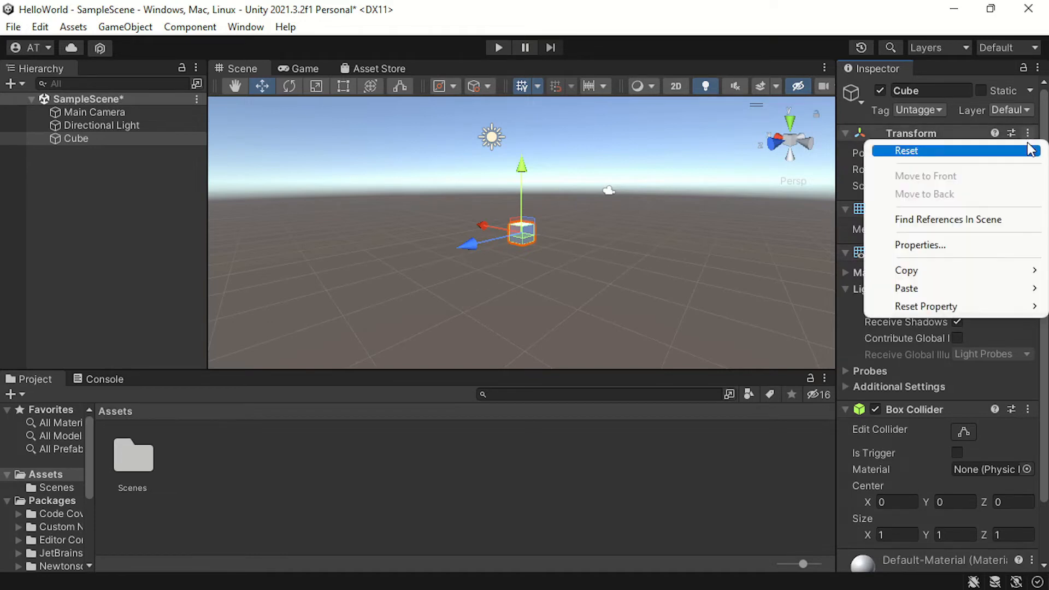
click(1028, 149)
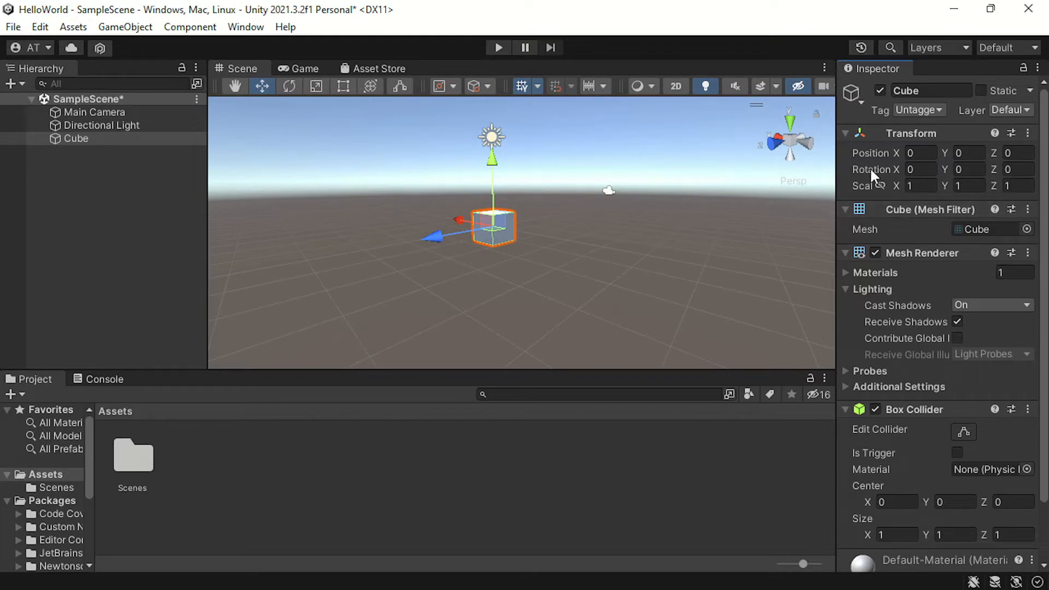
drag(836, 168, 824, 169)
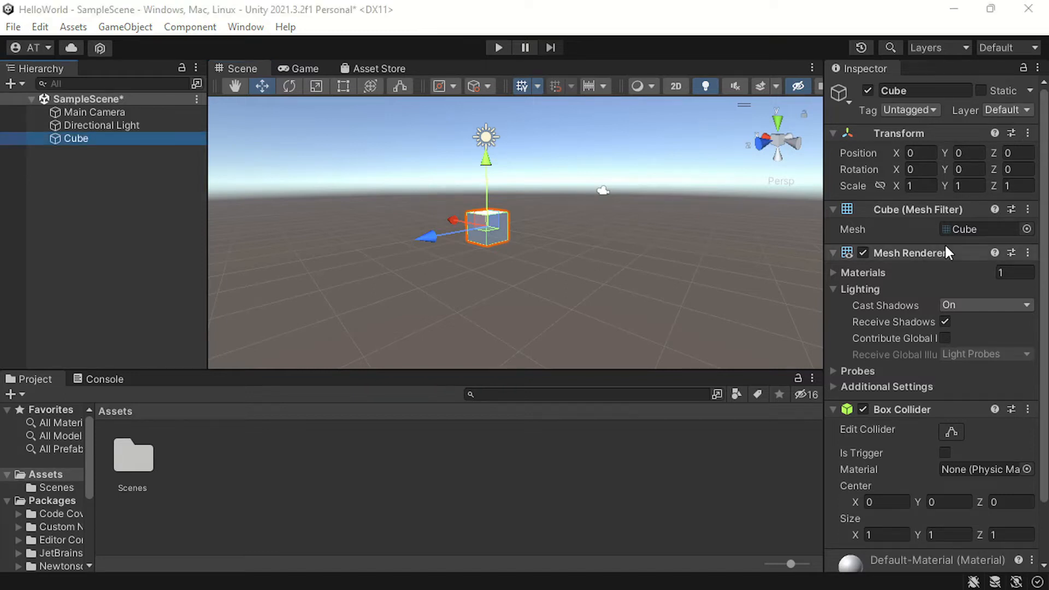
Step: Review the components of the Cube and of the Main Camera, leaving nothing selected
scroll(899, 310, down, 2)
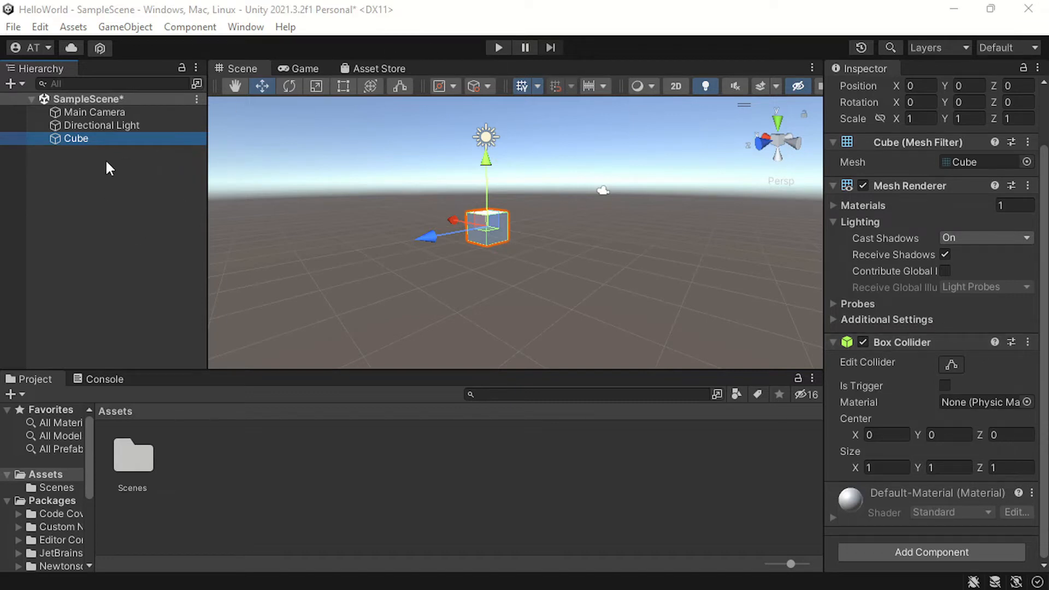
click(103, 112)
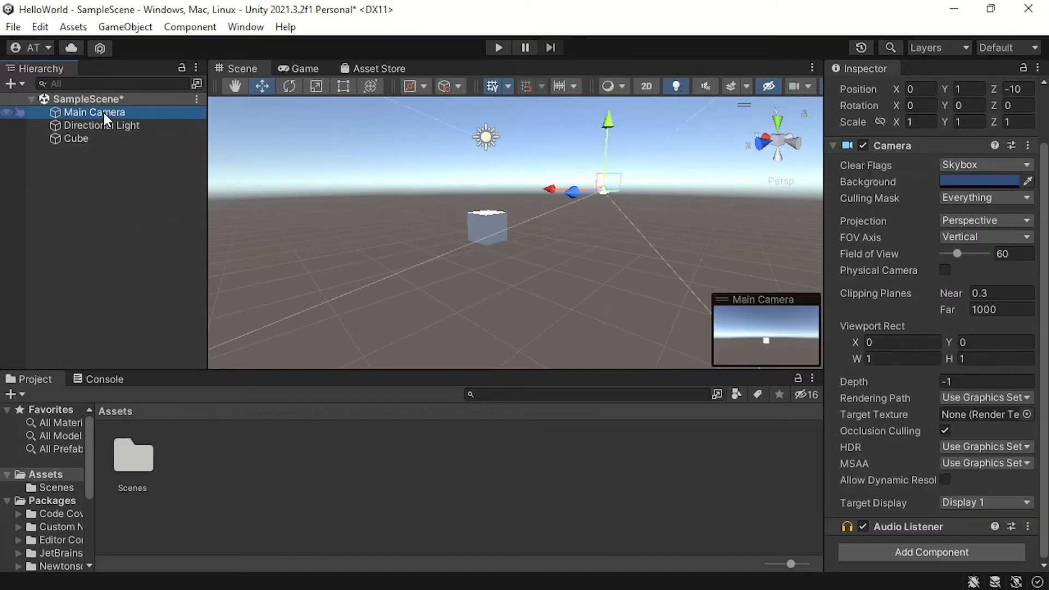
scroll(935, 174, up, 3)
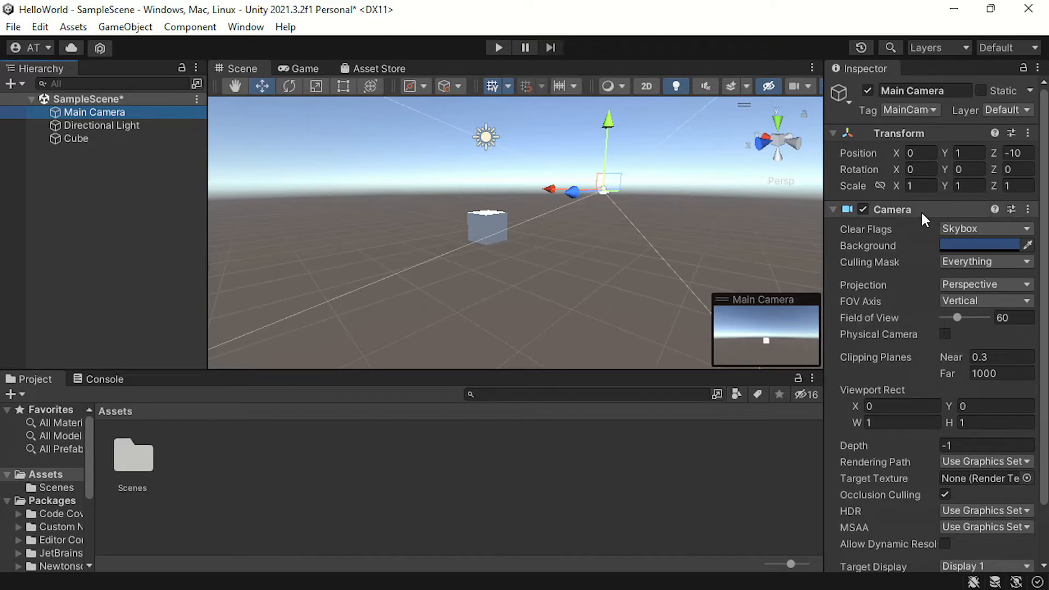
scroll(904, 369, down, 2)
scroll(907, 392, up, 2)
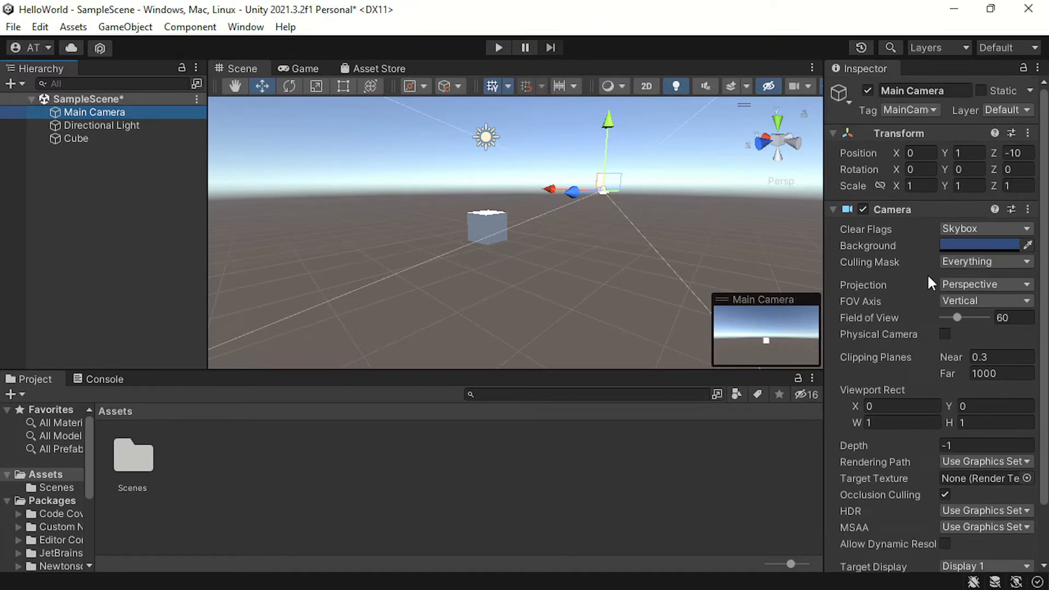
click(918, 133)
click(918, 133)
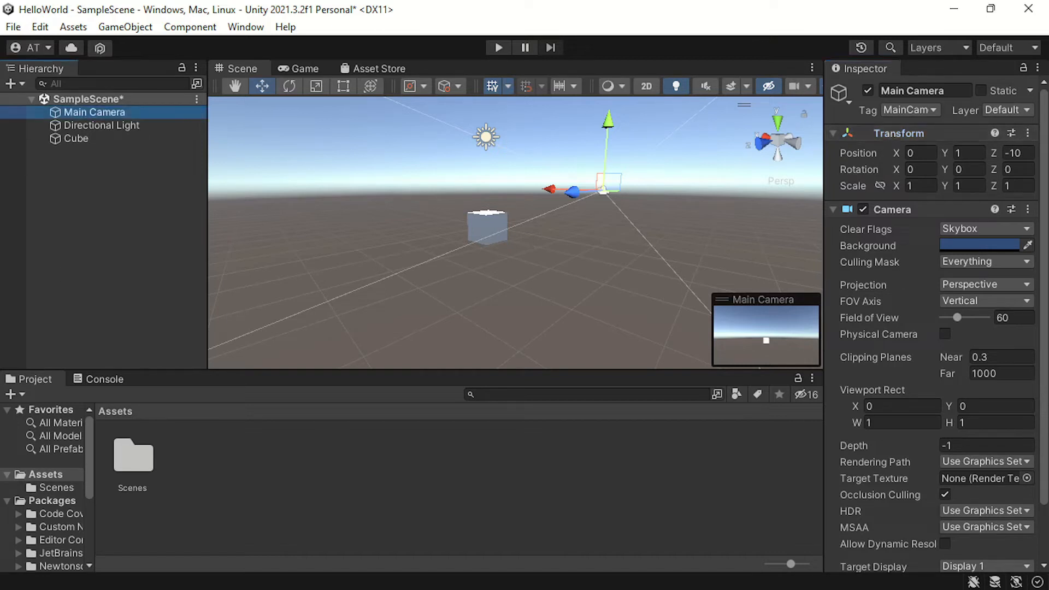
click(237, 465)
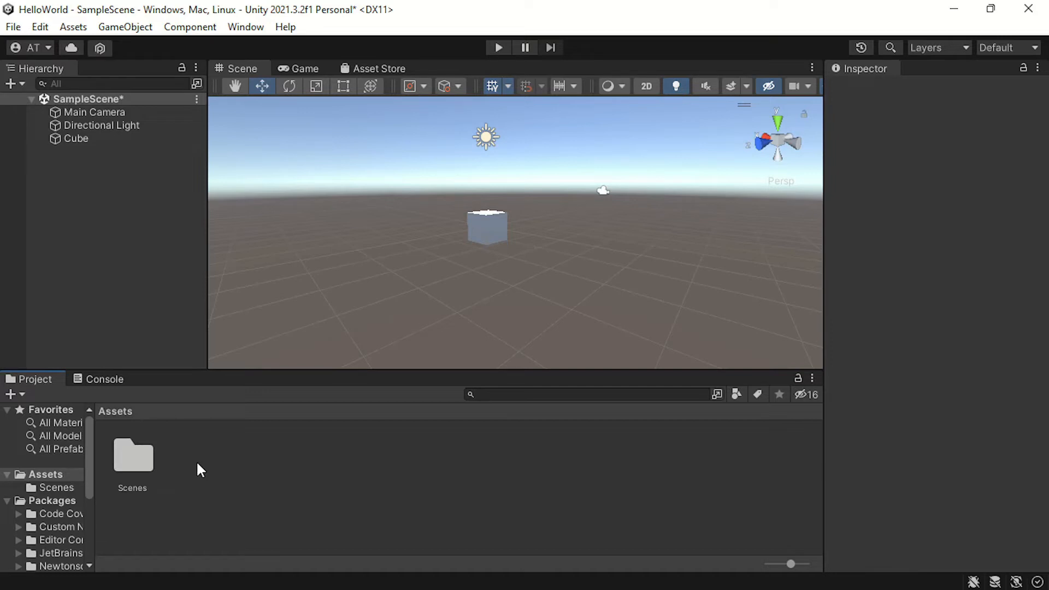
Step: Look at the SampleScene asset inside the Scenes folder and return to the Assets folder
double_click(142, 463)
click(143, 475)
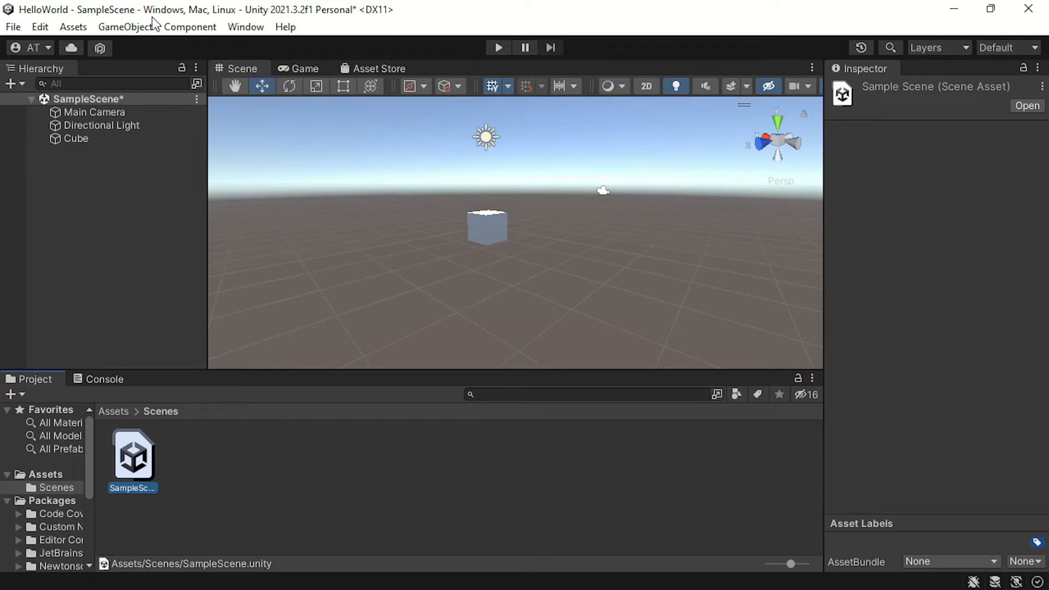
click(127, 414)
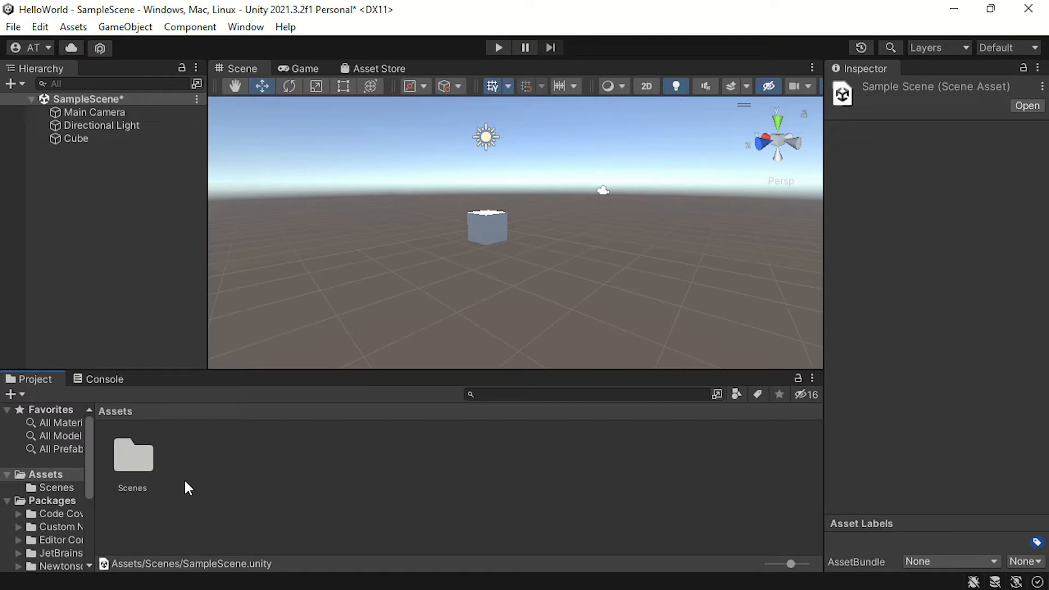
Step: Create a new folder named Scripts in the Assets folder
right_click(179, 452)
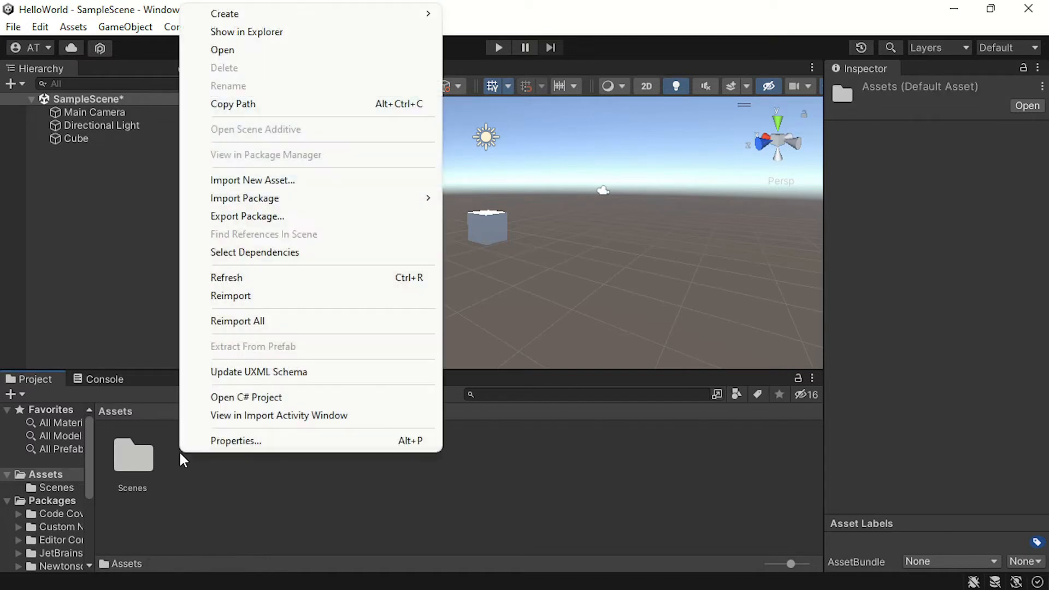
mouse_move(327, 20)
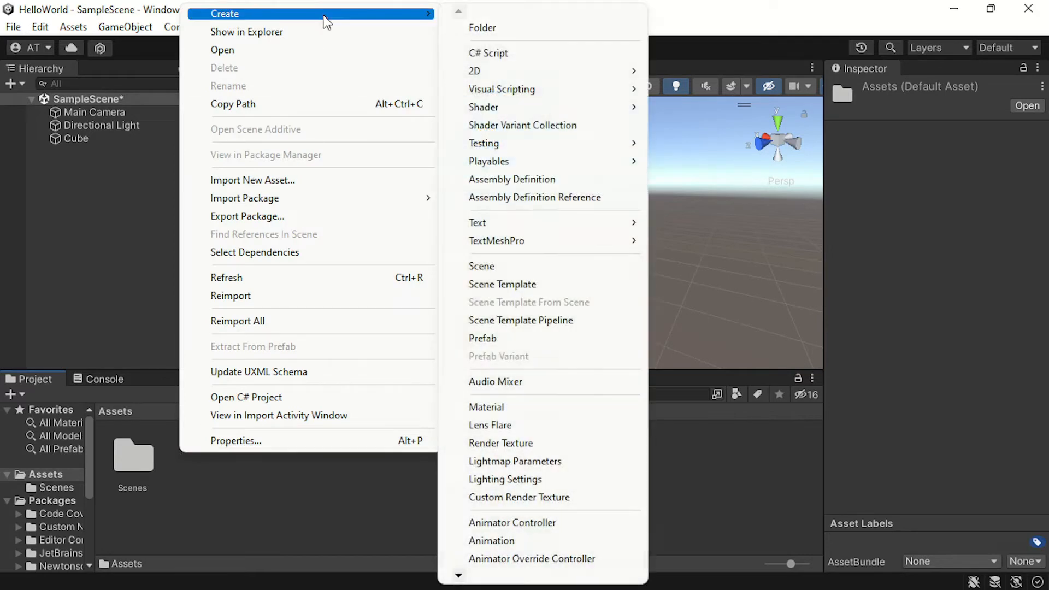
click(499, 29)
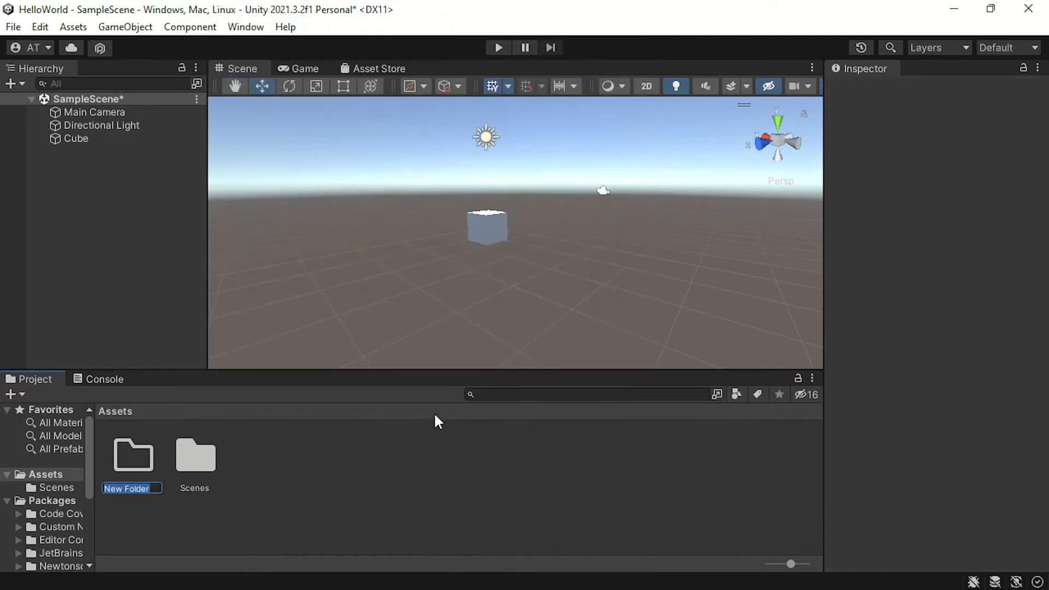
text(Scripts)
key(Return)
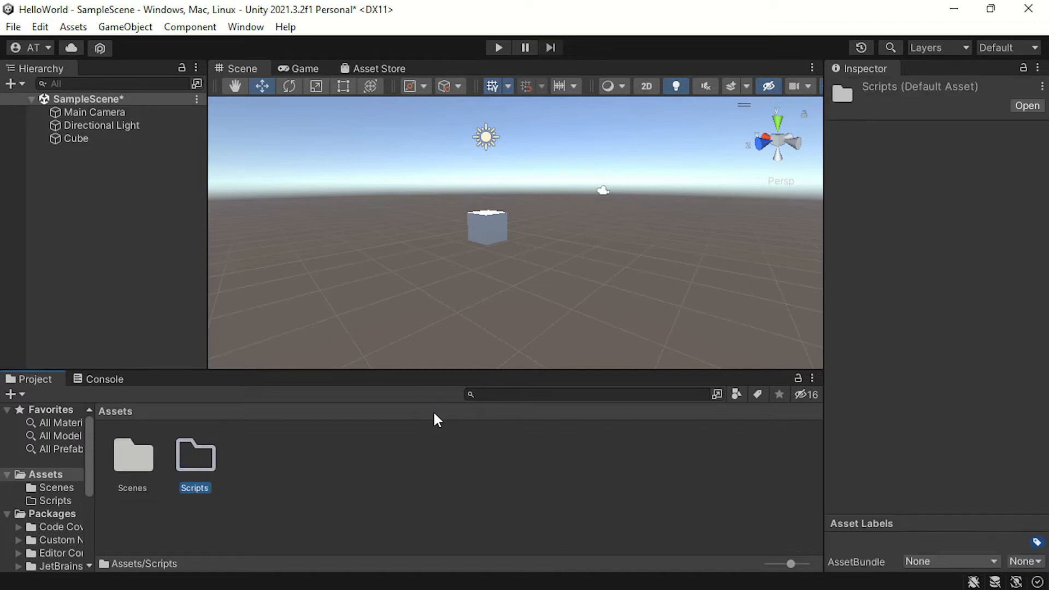
Step: Create a new folder named Prefabs in the Assets folder and clear the selection
right_click(285, 449)
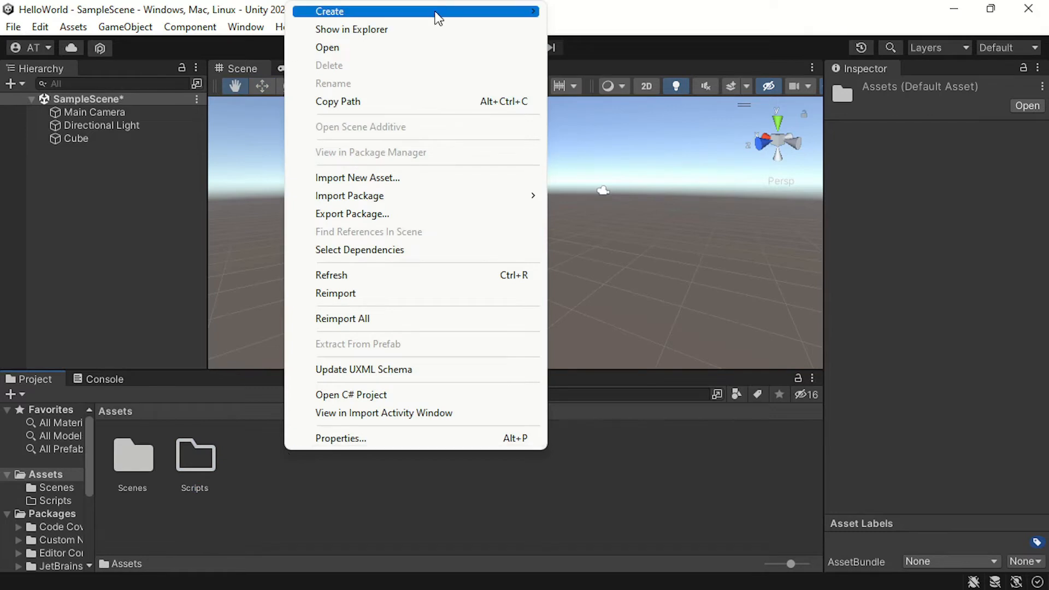
mouse_move(439, 18)
click(576, 23)
text(Pre)
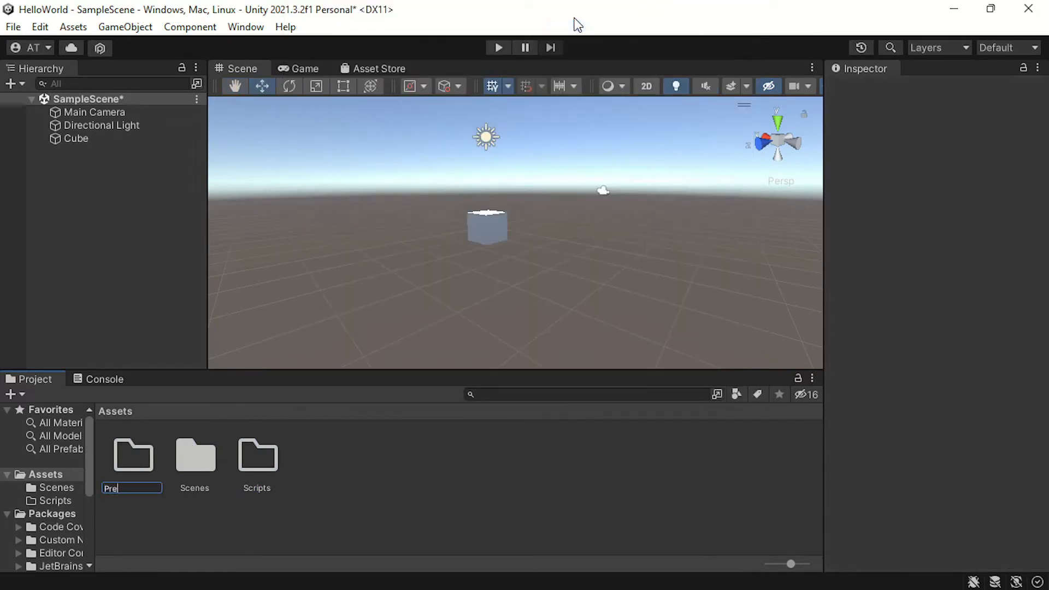
text(fabs)
key(Return)
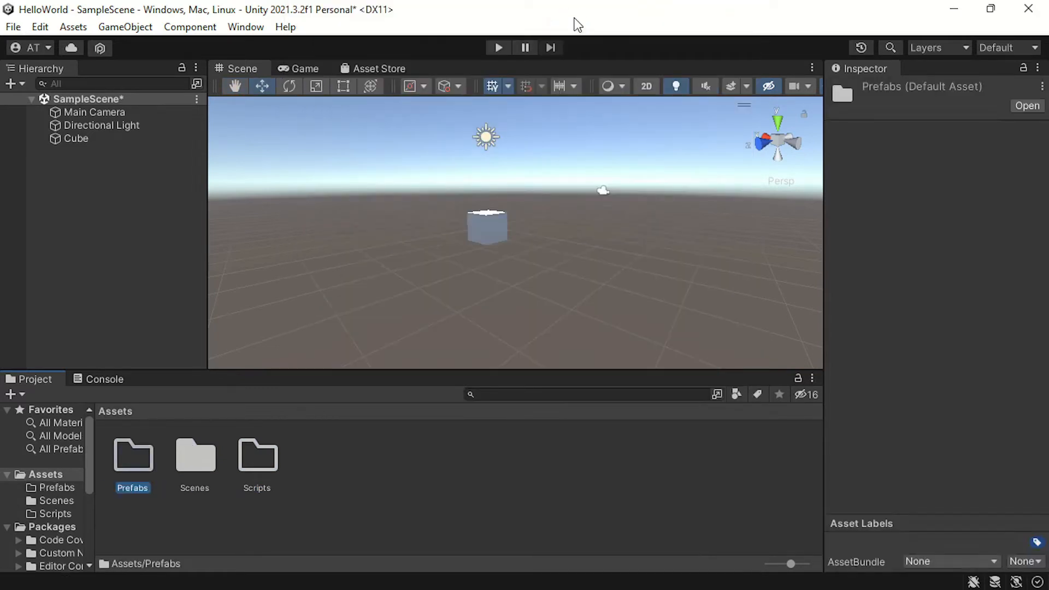
click(299, 455)
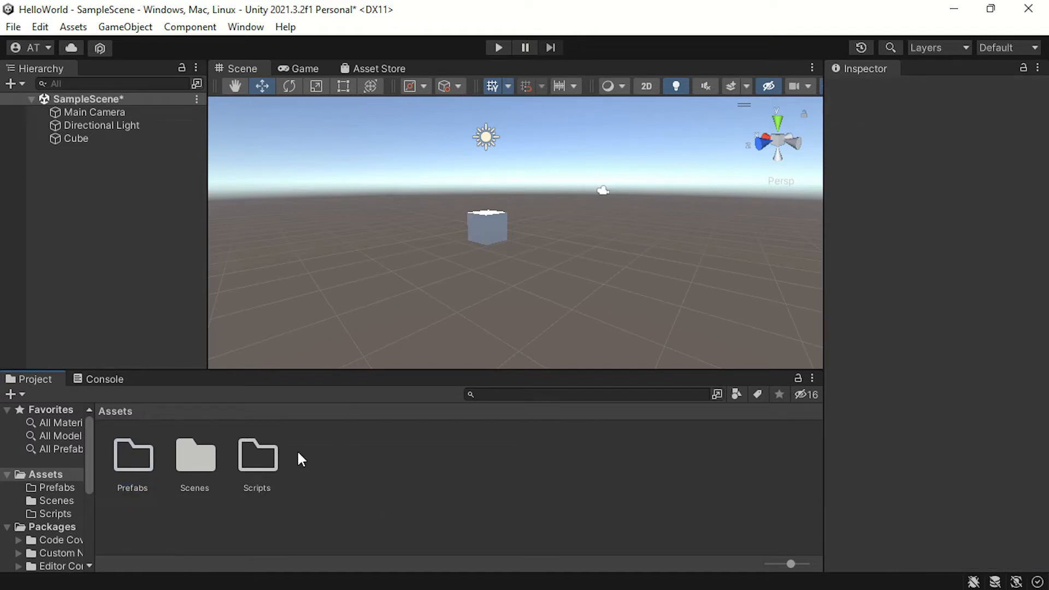
Step: Create a new folder named Materials in the Assets folder
right_click(297, 451)
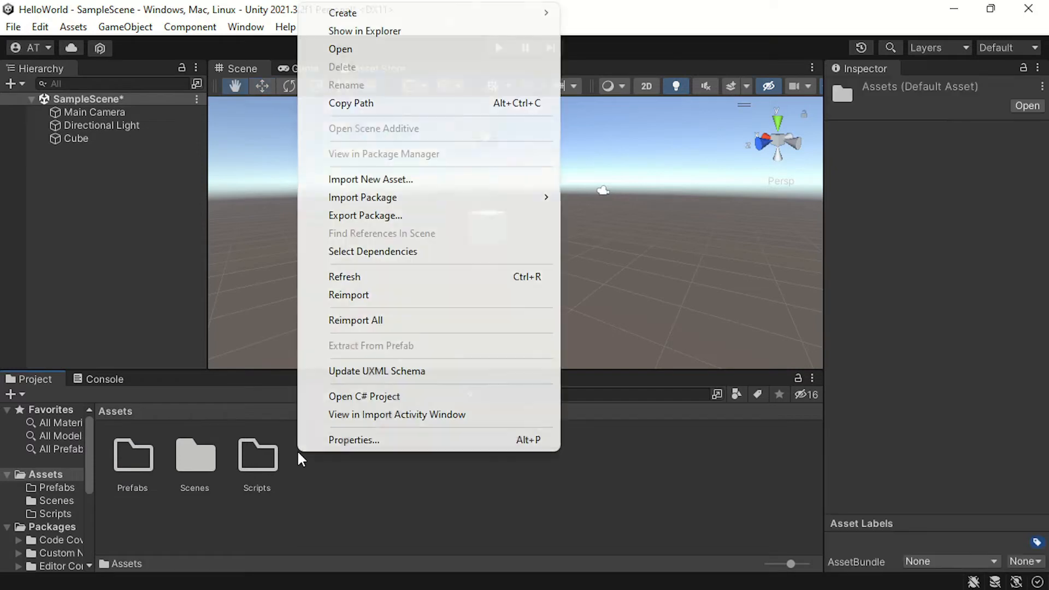
mouse_move(558, 14)
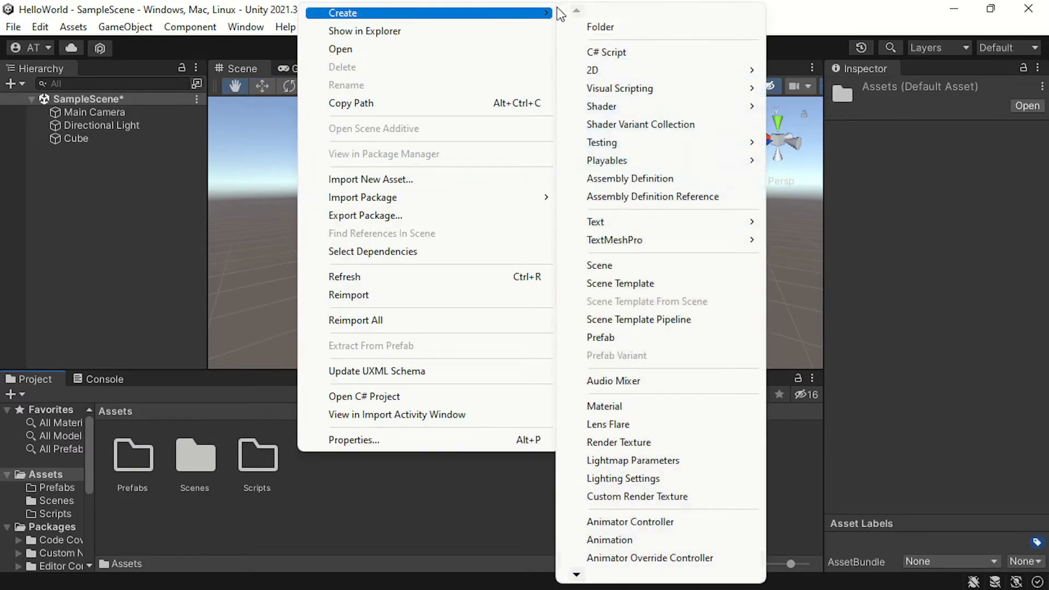
click(590, 27)
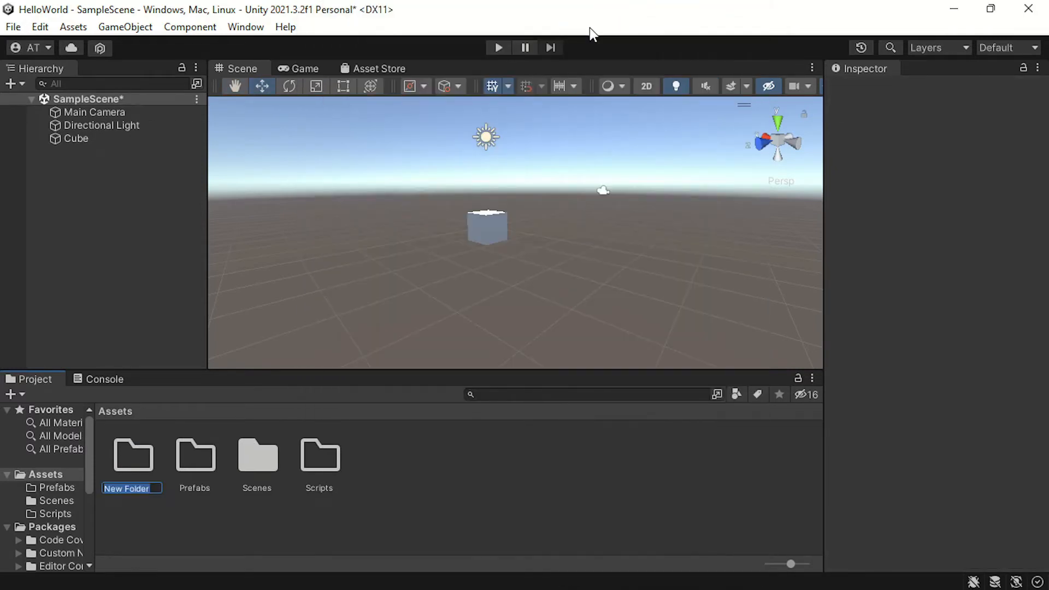
text(Materials)
key(Return)
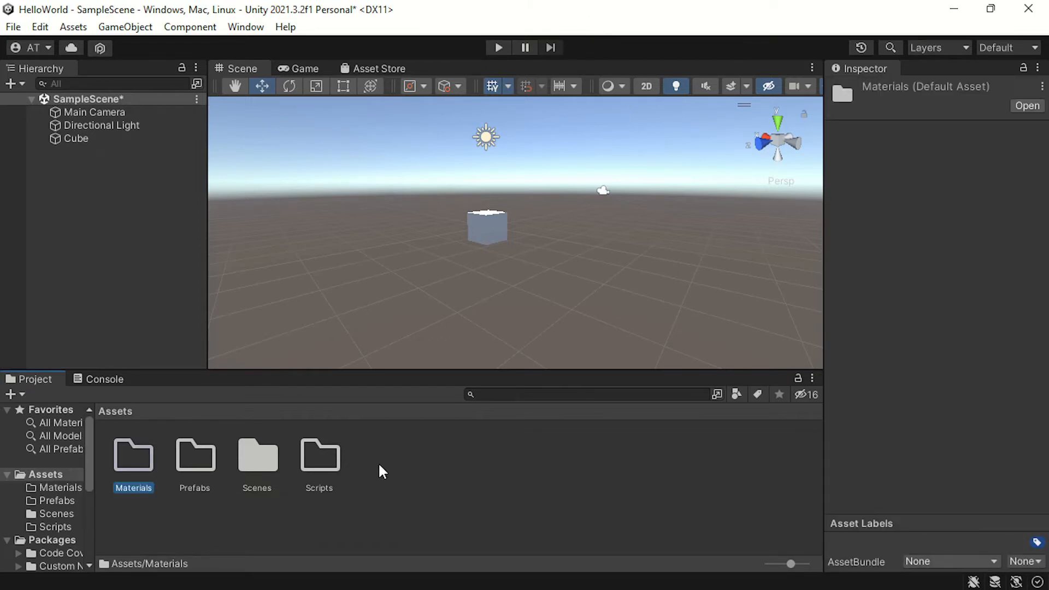
Step: Create a new folder named Audio in the Assets folder and clear the selection
right_click(361, 451)
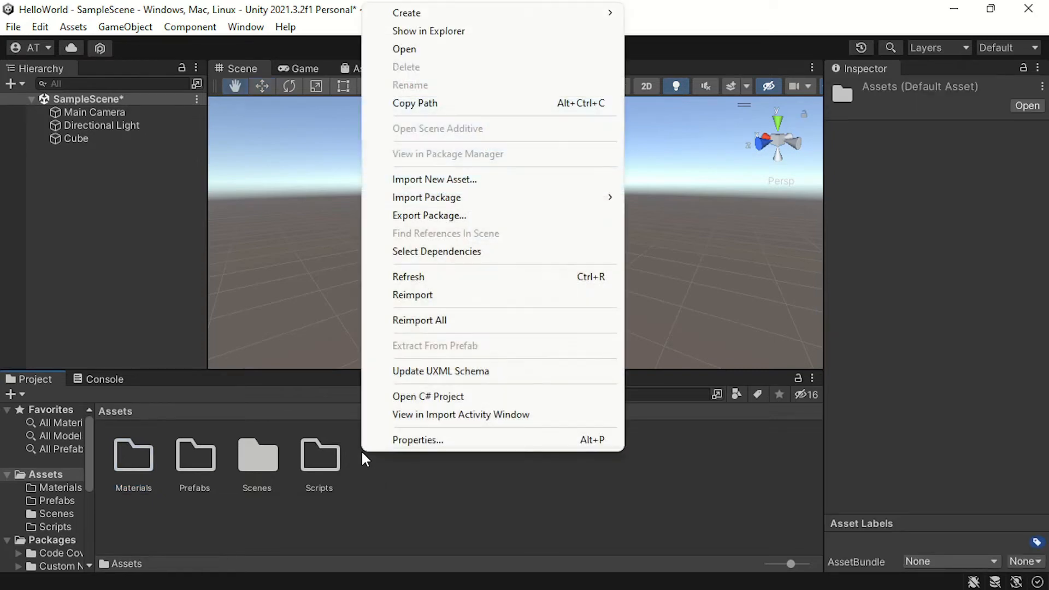
mouse_move(606, 8)
click(671, 33)
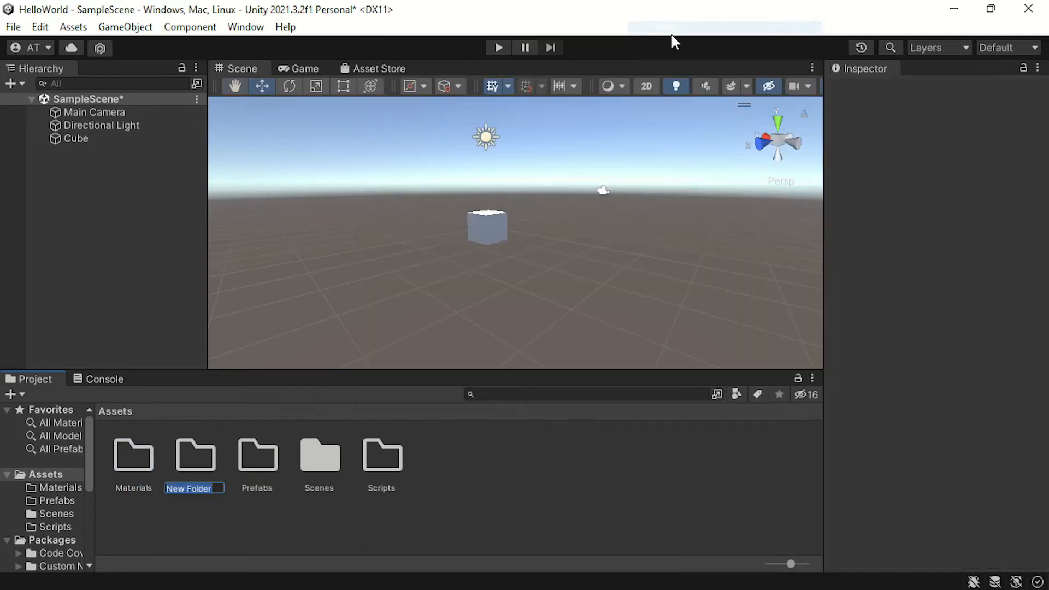
text(Audio)
key(Return)
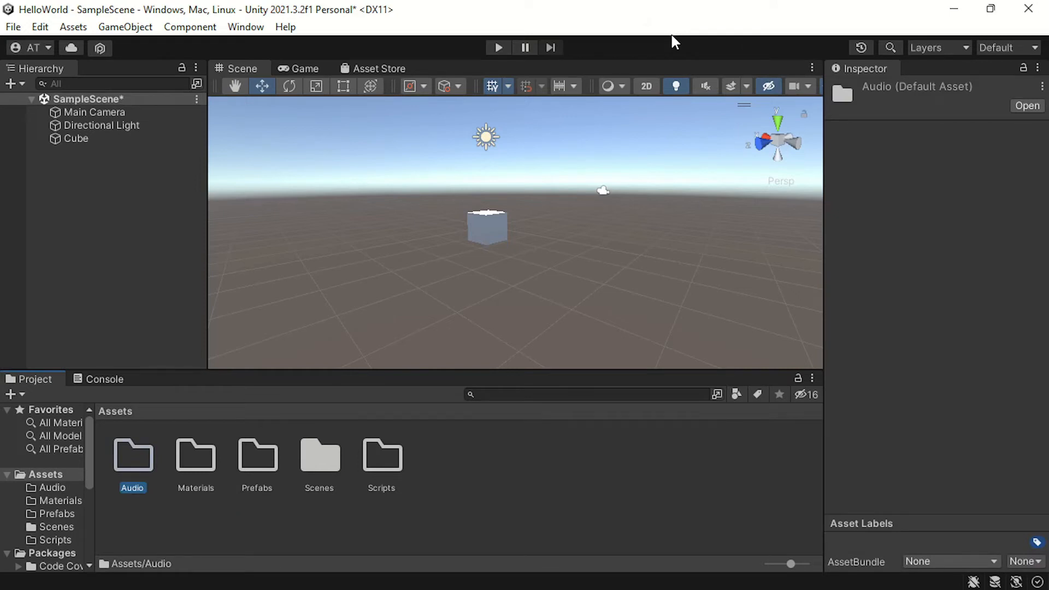
click(574, 457)
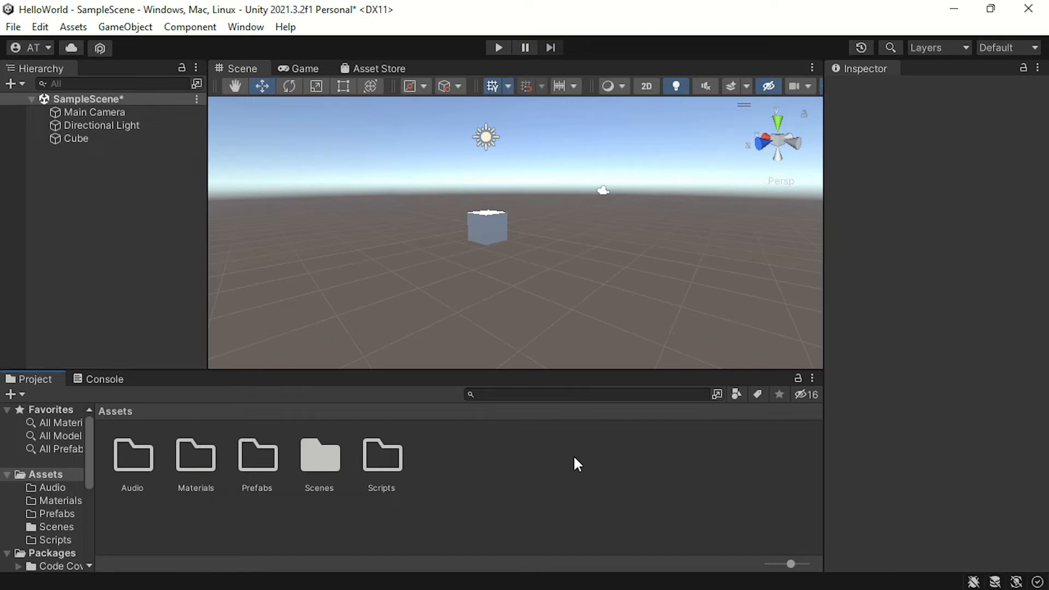
Step: Examine the asset types that can be created from the Scripts folder, without creating any
right_click(391, 457)
mouse_move(540, 159)
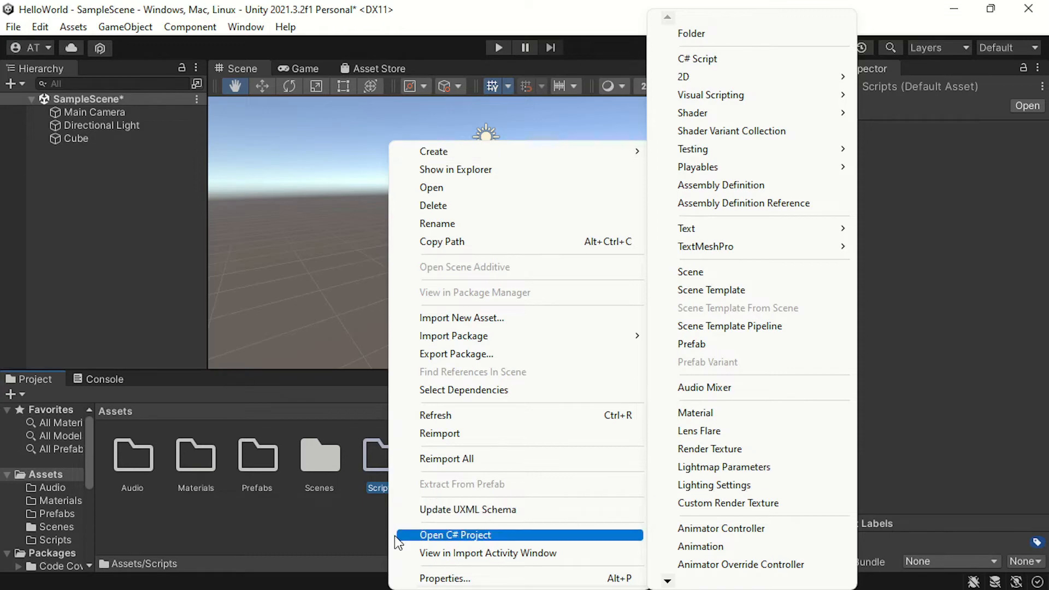
click(327, 520)
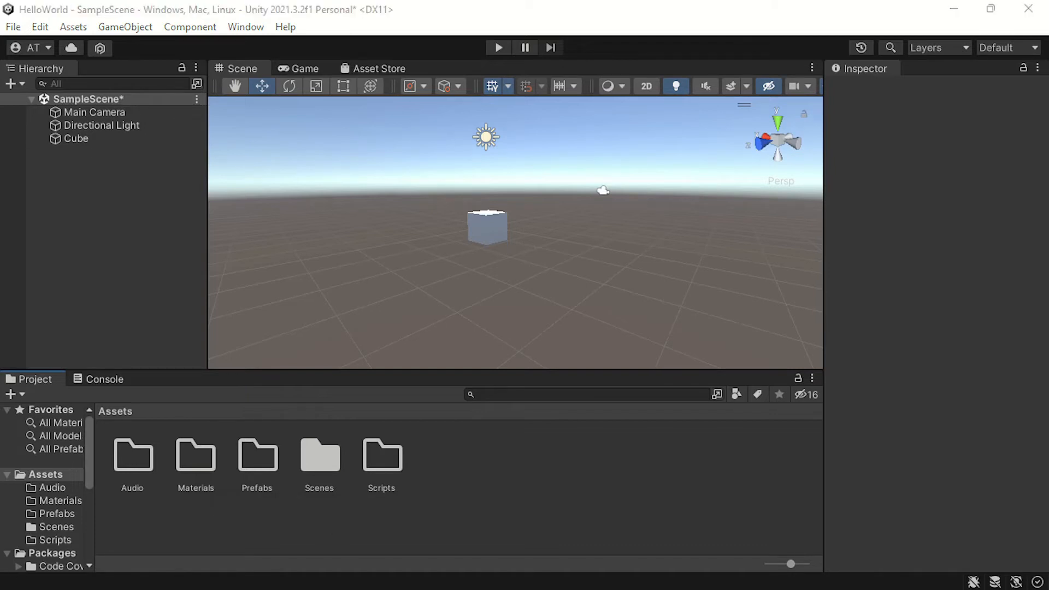
click(574, 457)
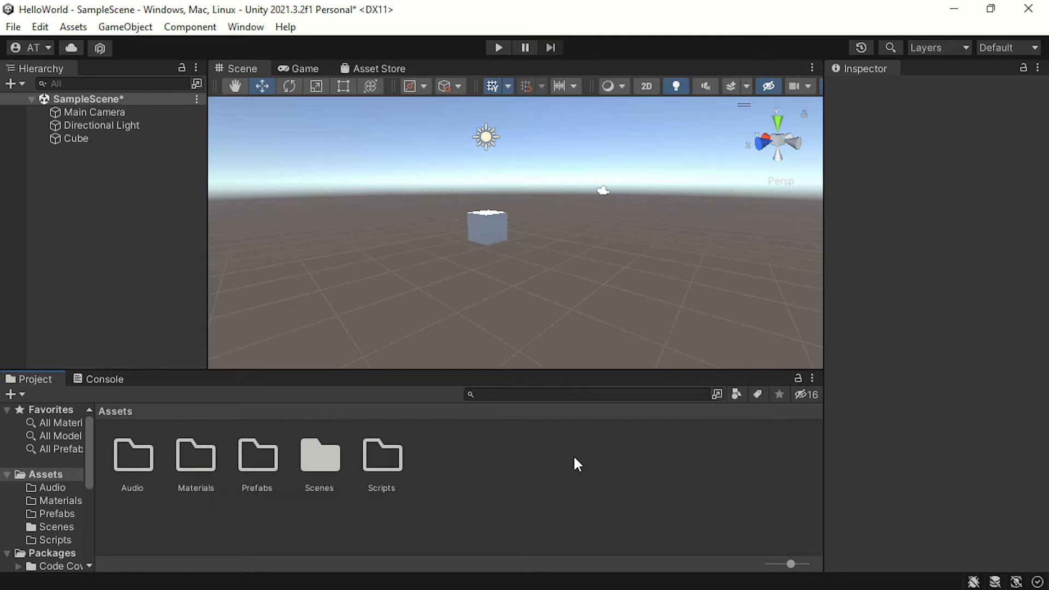
right_click(389, 452)
mouse_move(540, 159)
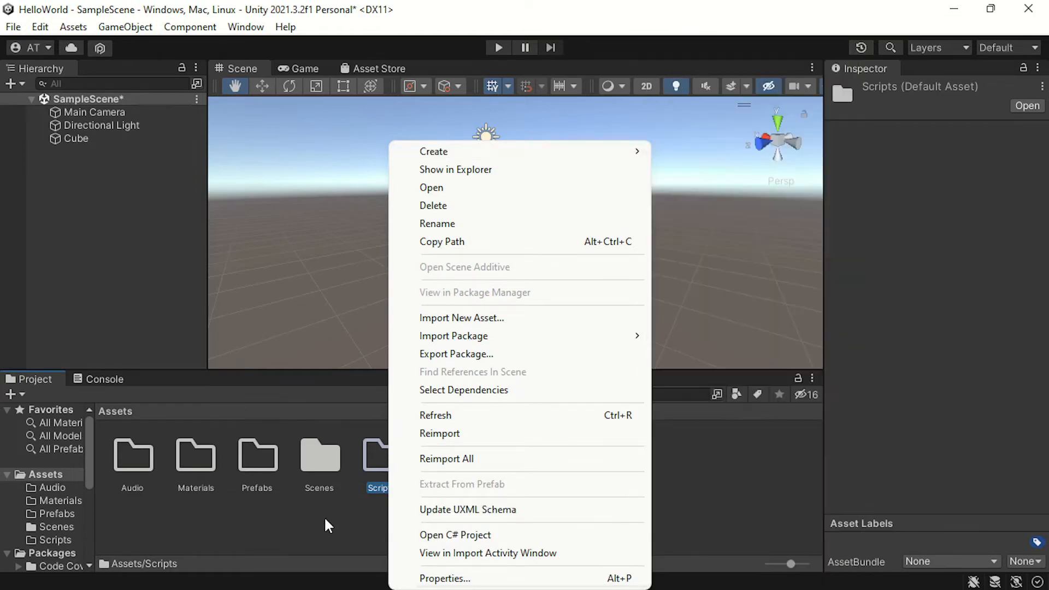
click(325, 517)
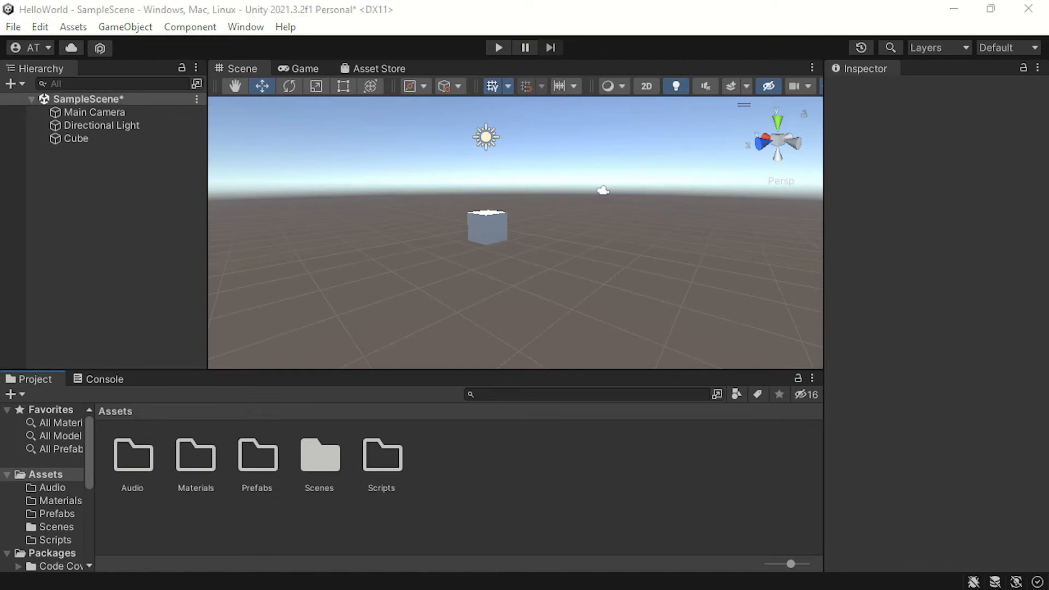
Step: Import sfx_Bounce.wav from the Students folder in File Explorer into the project's Audio folder
drag(853, 1, 699, 77)
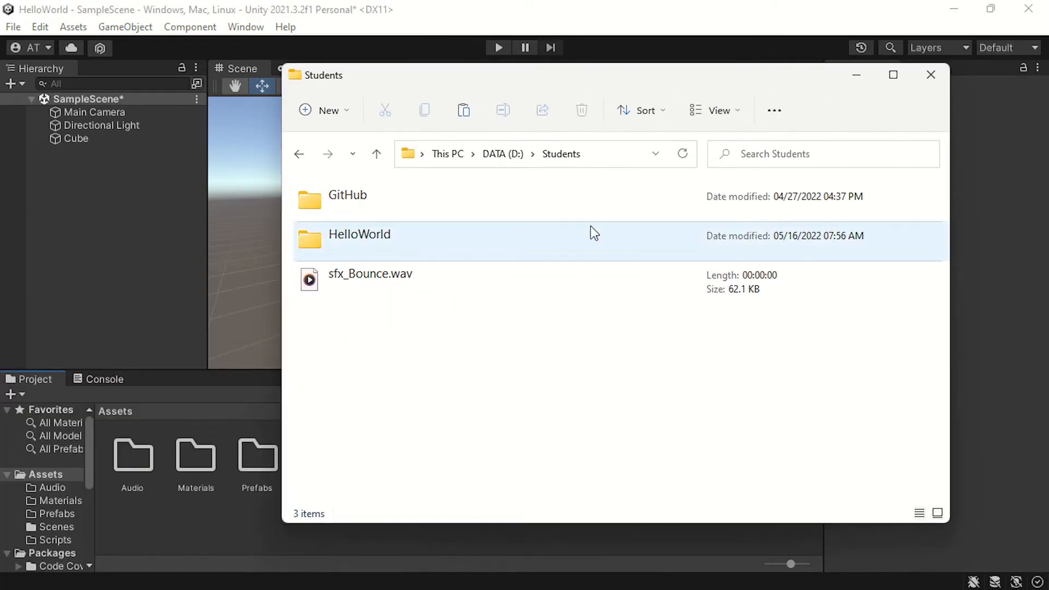
click(354, 289)
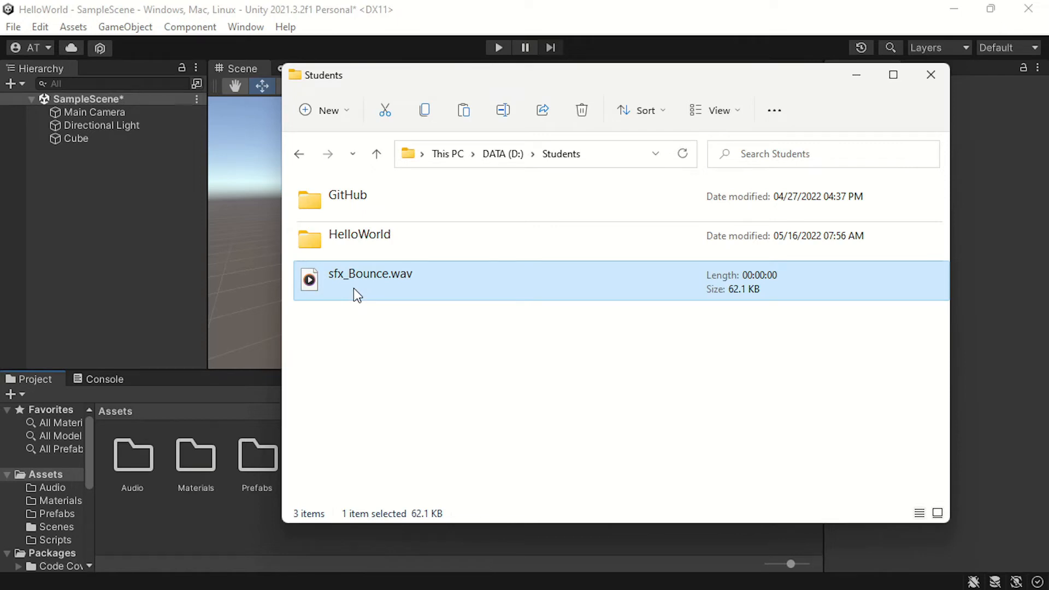
drag(179, 426, 229, 516)
drag(191, 511, 129, 459)
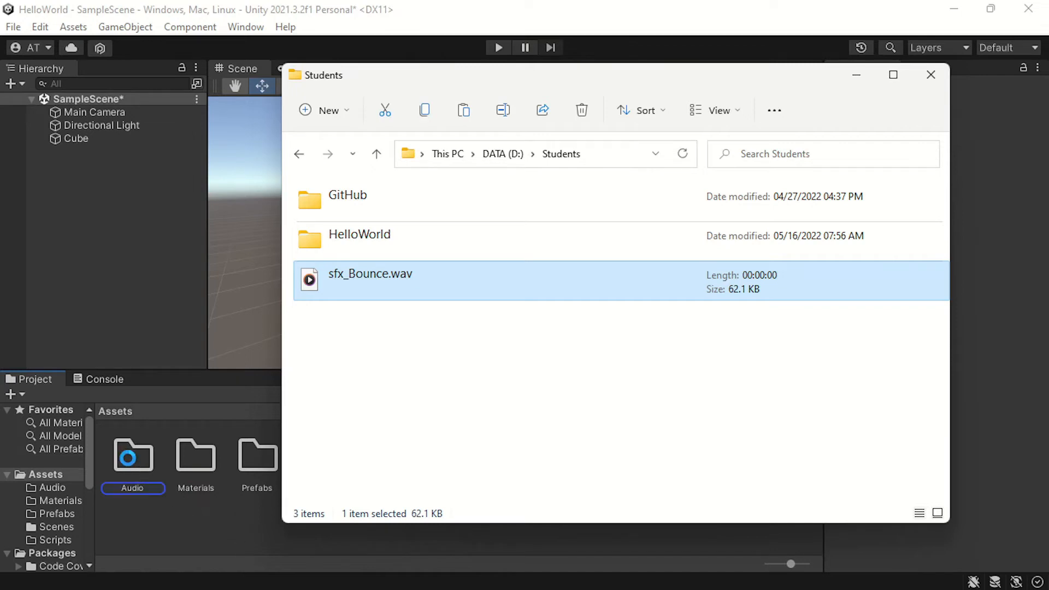
click(217, 507)
Step: Look inside the Audio folder to check the imported sound clip, and return to the Assets folder
click(139, 464)
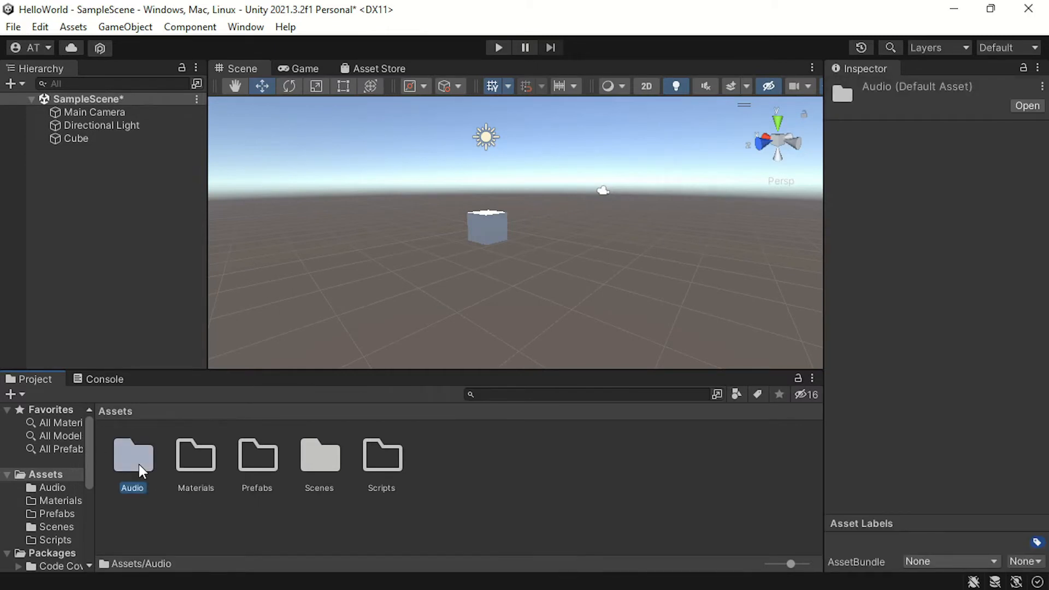
double_click(135, 458)
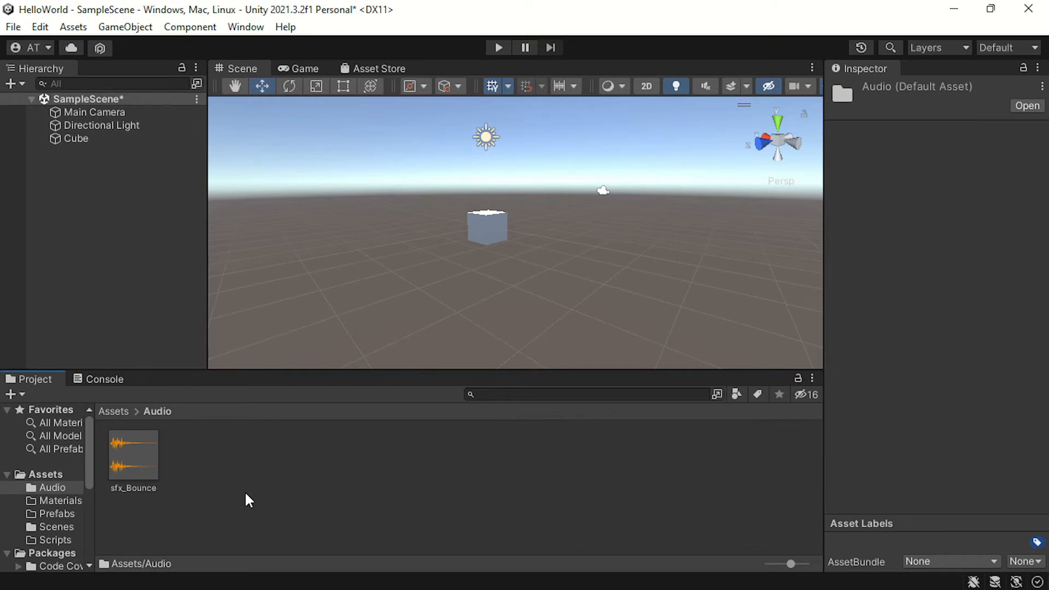
click(114, 411)
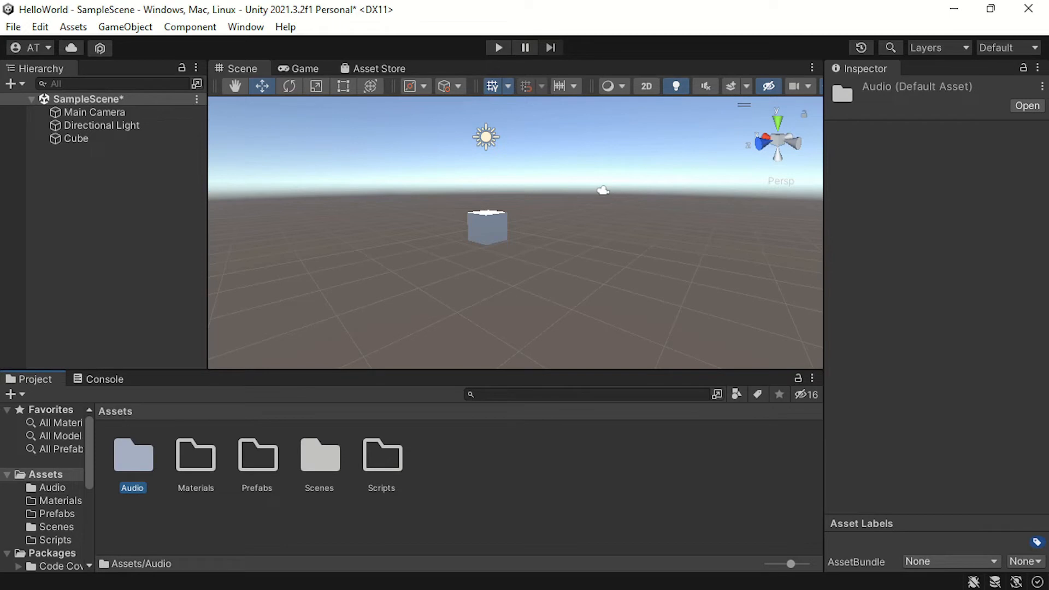
Step: Switch to File Explorer and browse the HelloWorld project on disk through Assets into its Audio folder
key(alt+Tab)
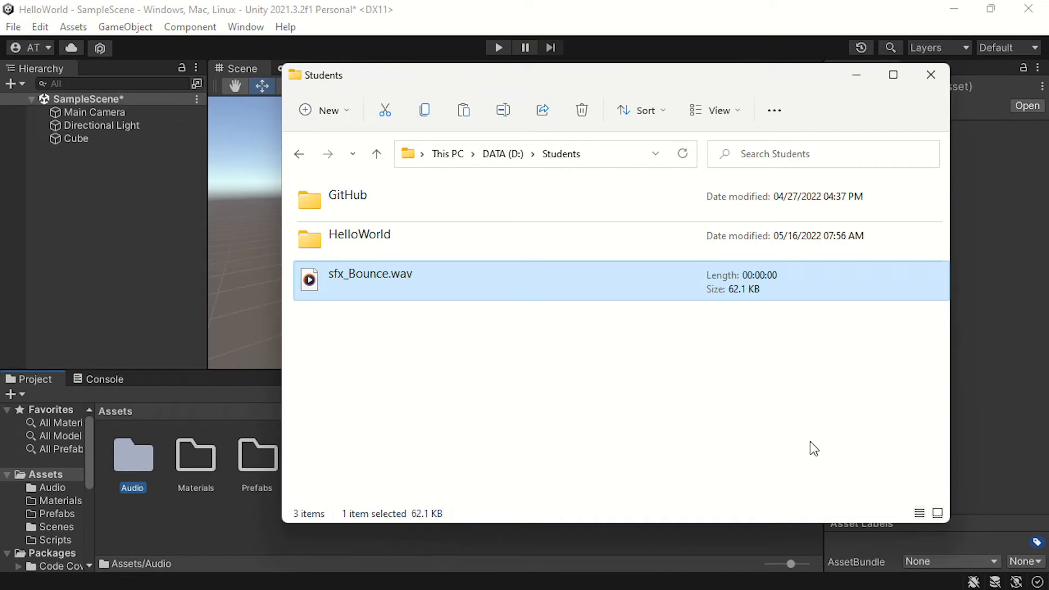
click(359, 251)
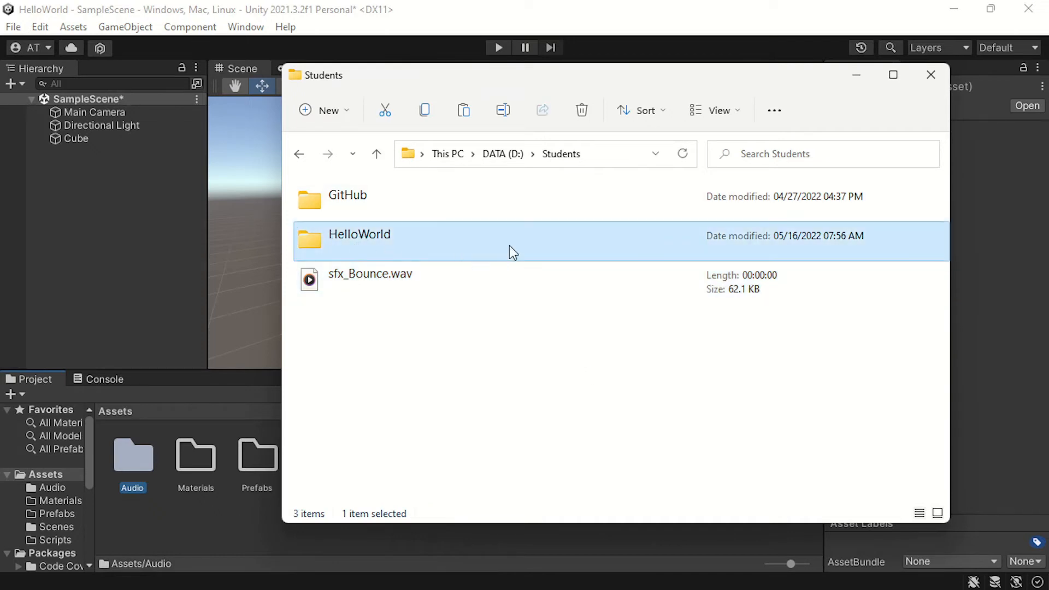
double_click(367, 238)
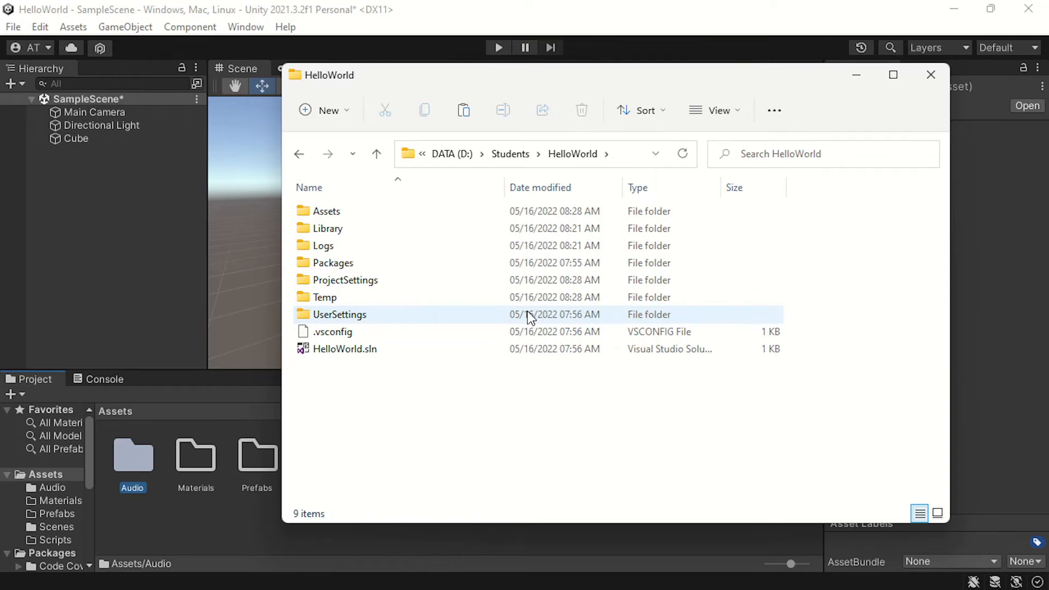
double_click(360, 212)
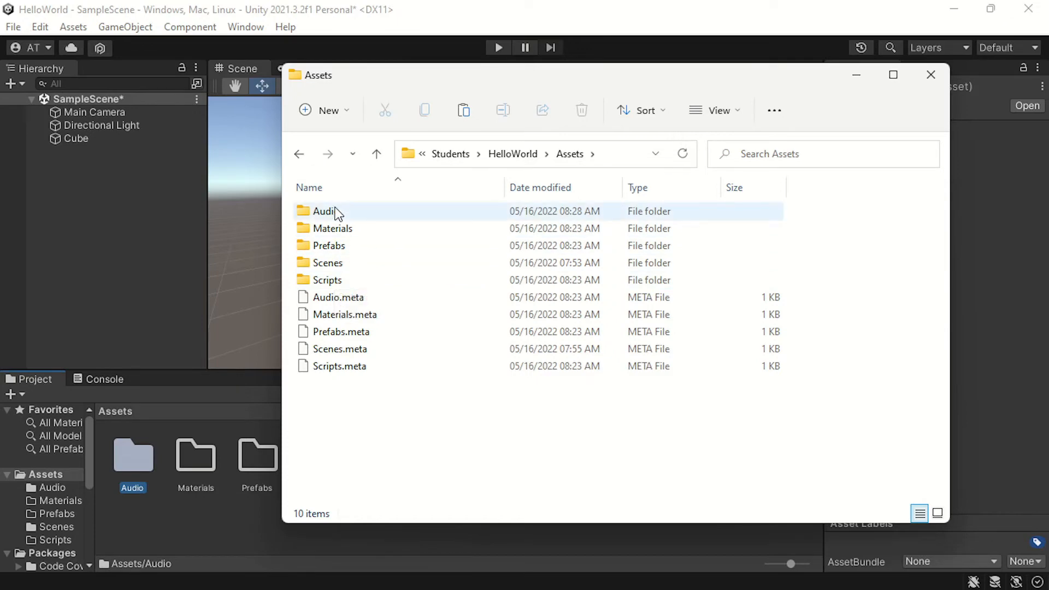
double_click(351, 212)
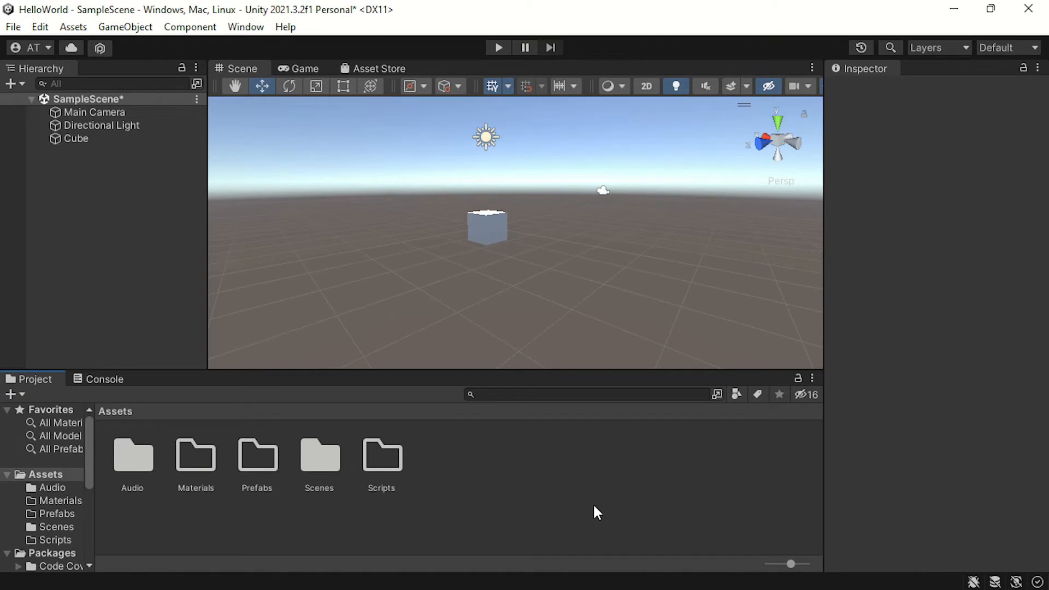
Step: View Unity's Console and Asset Store windows
click(89, 380)
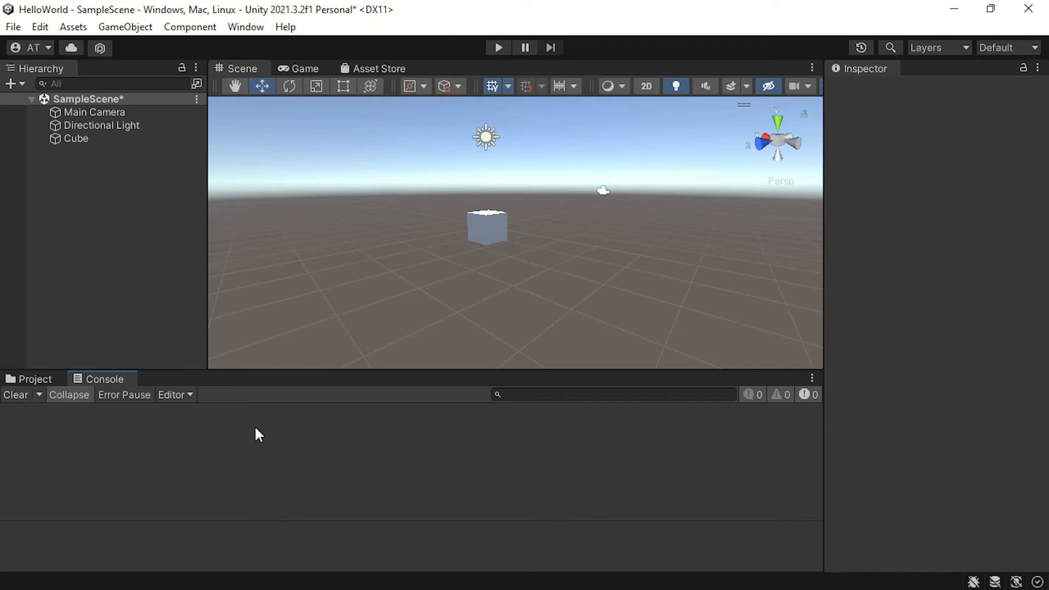
click(388, 70)
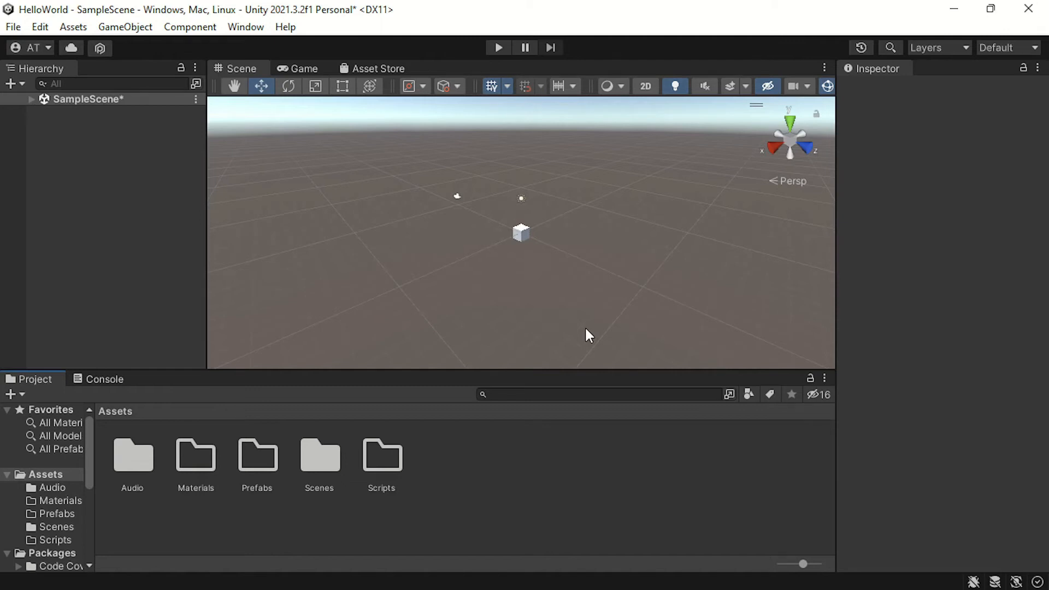
Step: Try the 4 Split, 2 by 3, Tall and Wide editor layouts one after another
click(1034, 48)
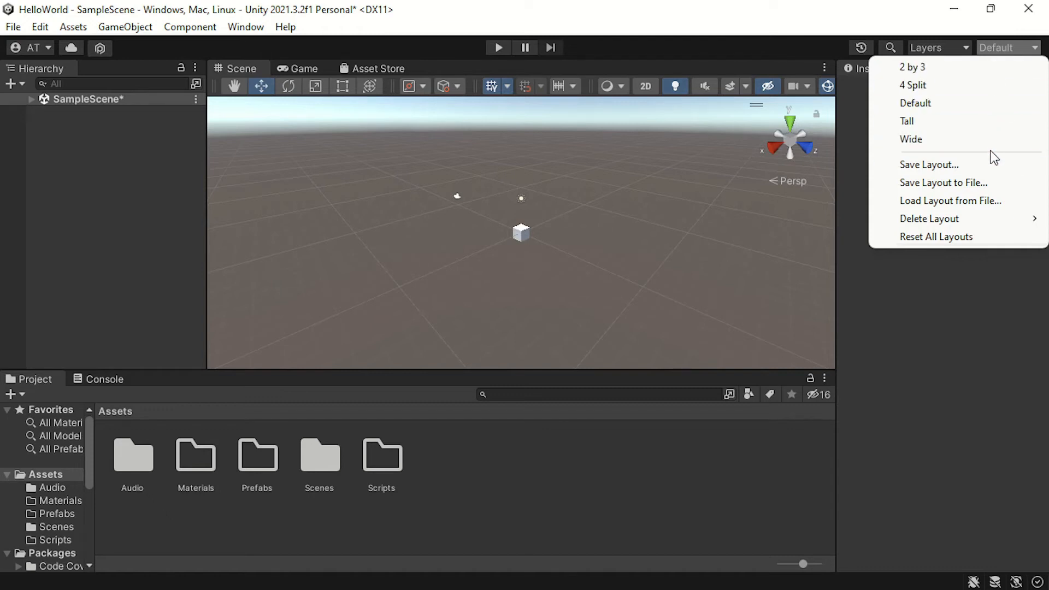
click(974, 85)
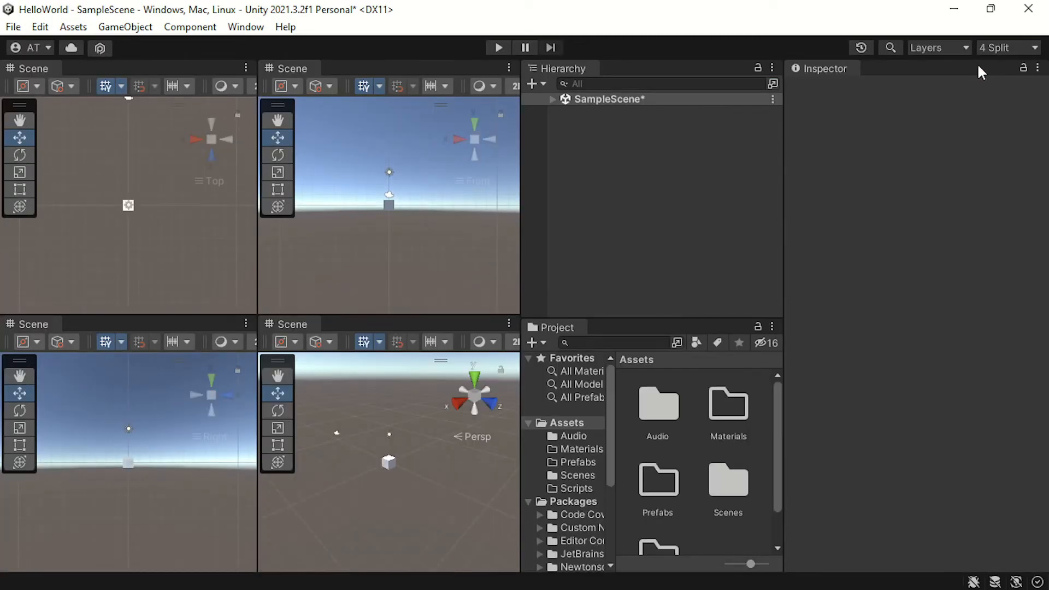
click(1019, 48)
click(1017, 67)
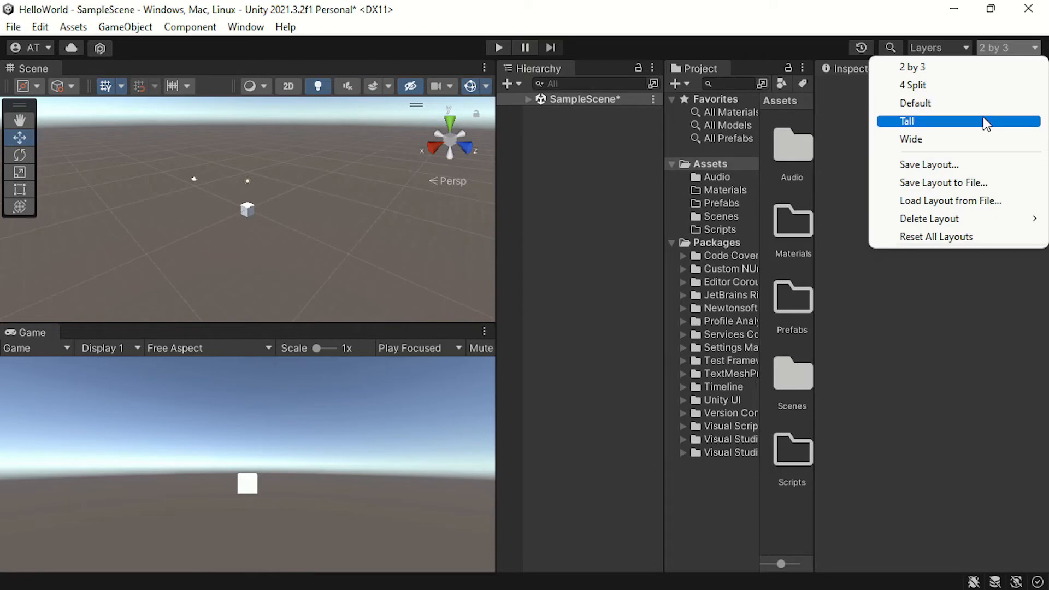
click(983, 121)
click(1022, 48)
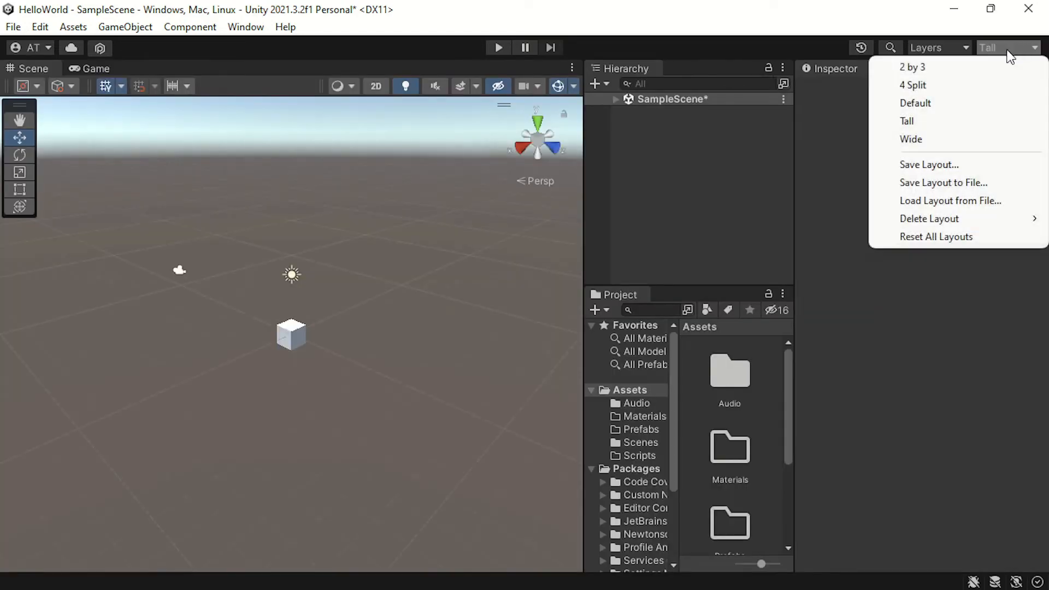
click(940, 141)
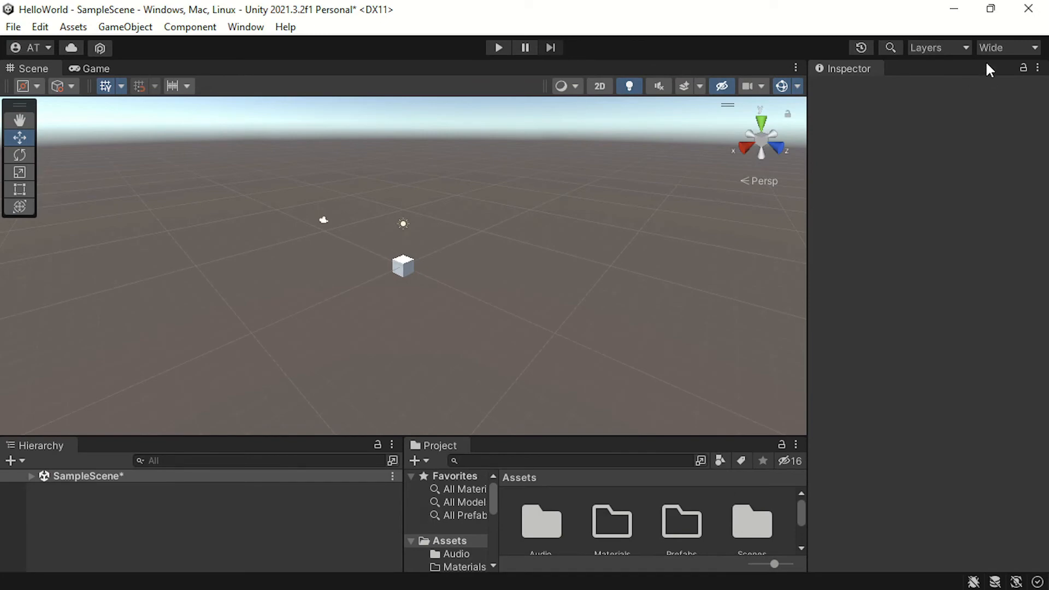
Step: Switch the editor to the Tall layout and select the Main Camera under the expanded SampleScene
click(1009, 48)
click(974, 122)
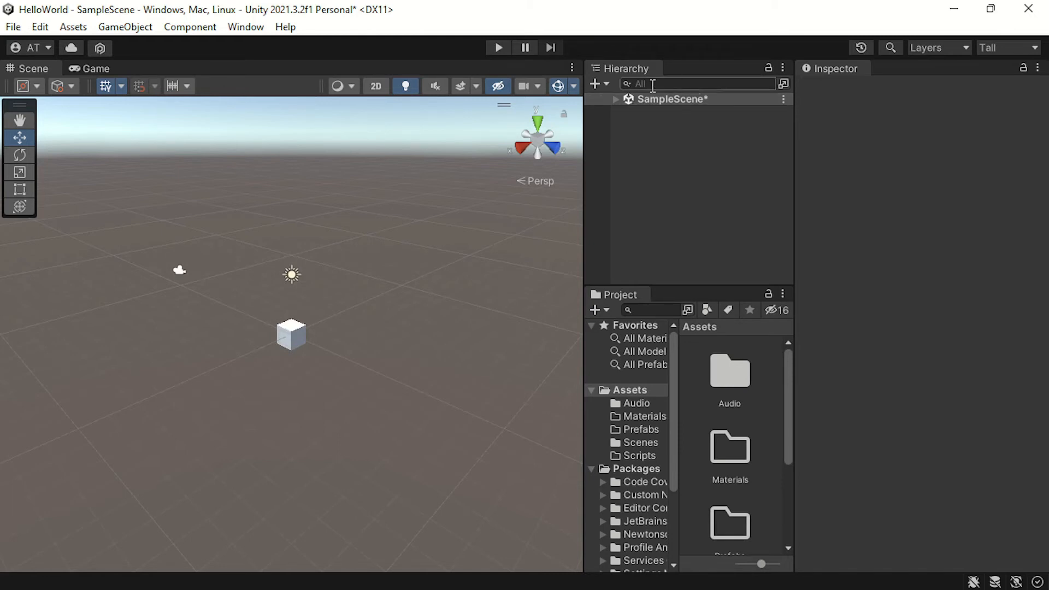
click(616, 99)
click(660, 111)
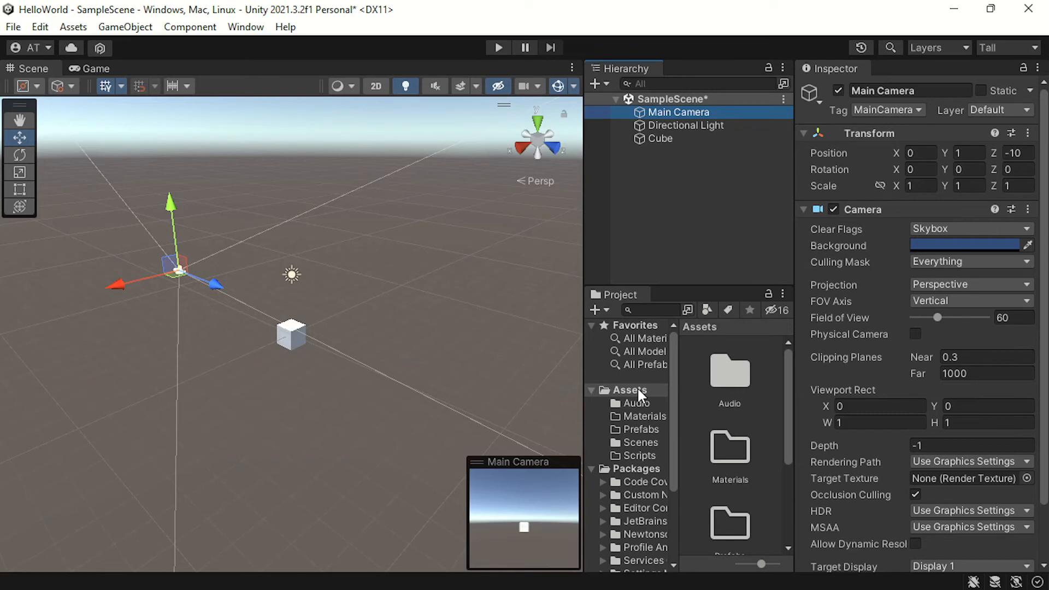
Step: Set the Project window to One Column Layout and dismiss its reopened options without another change
click(783, 294)
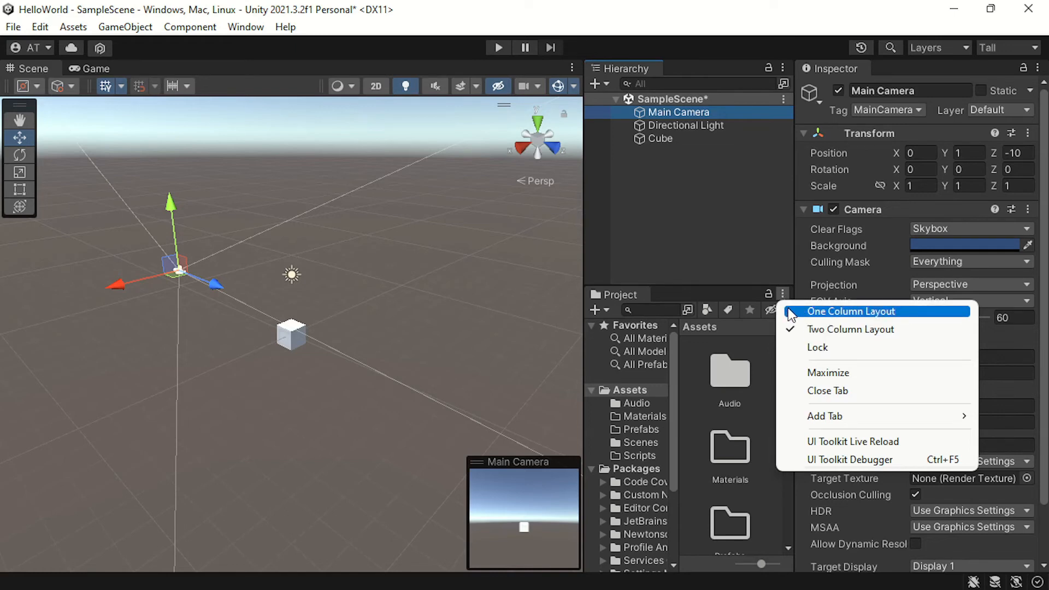
click(788, 310)
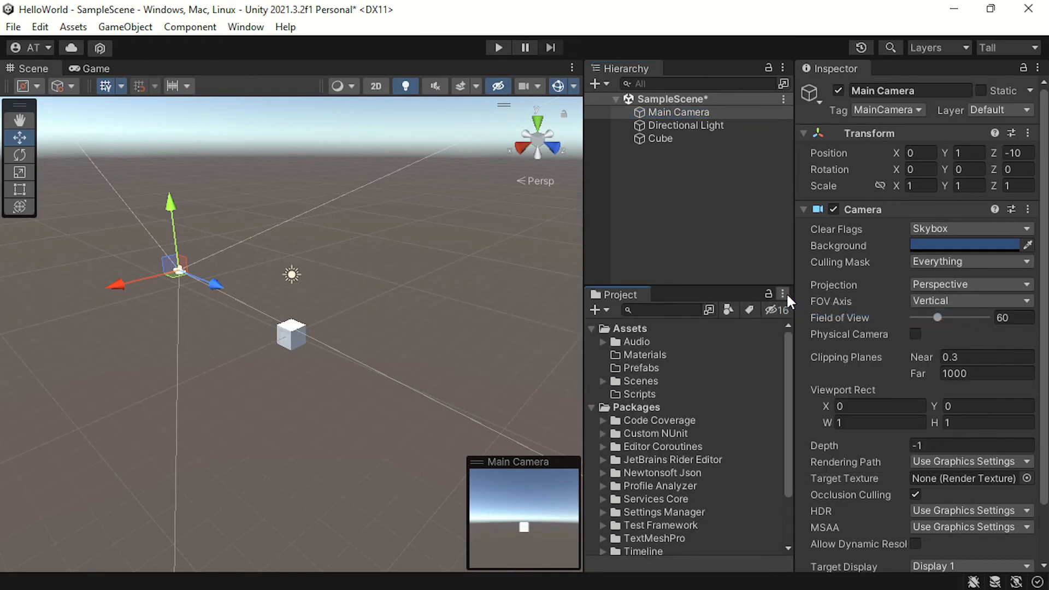
click(783, 294)
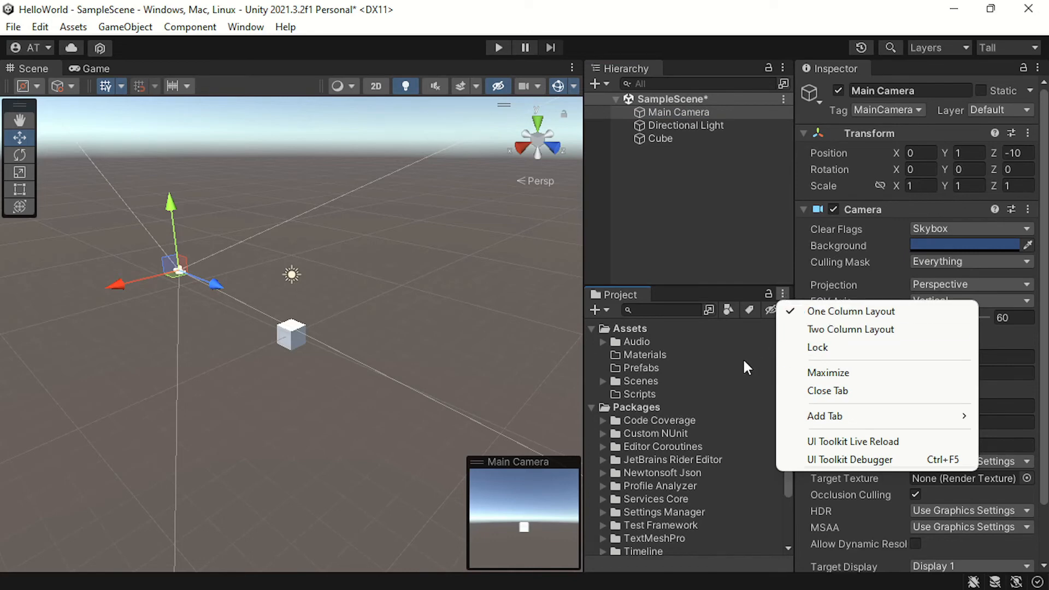
click(672, 288)
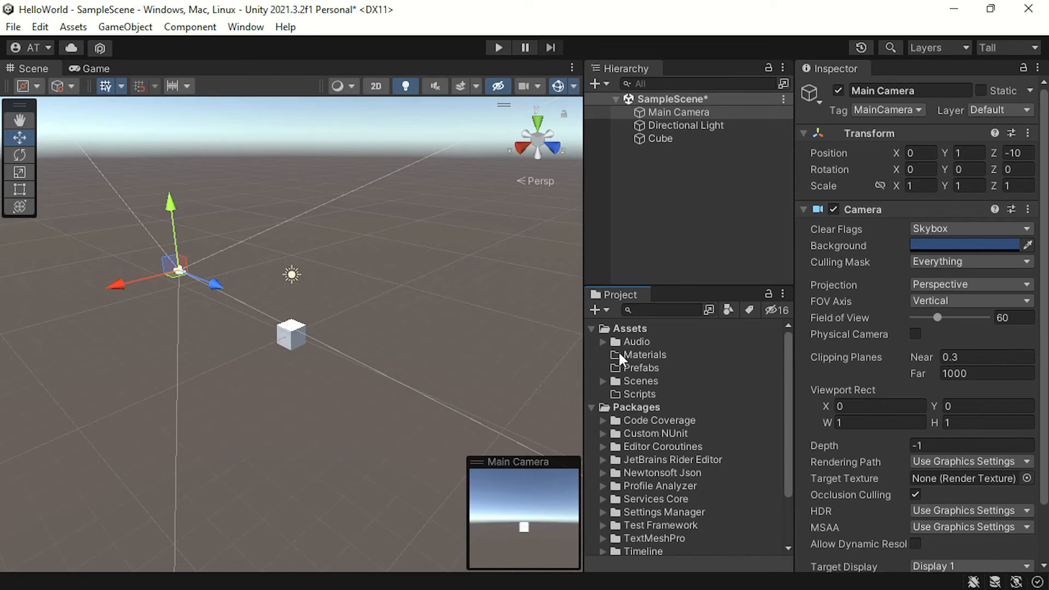
Step: Expand and collapse the Audio and Scenes folders in the Assets tree to examine their contents
click(602, 342)
click(602, 341)
click(602, 381)
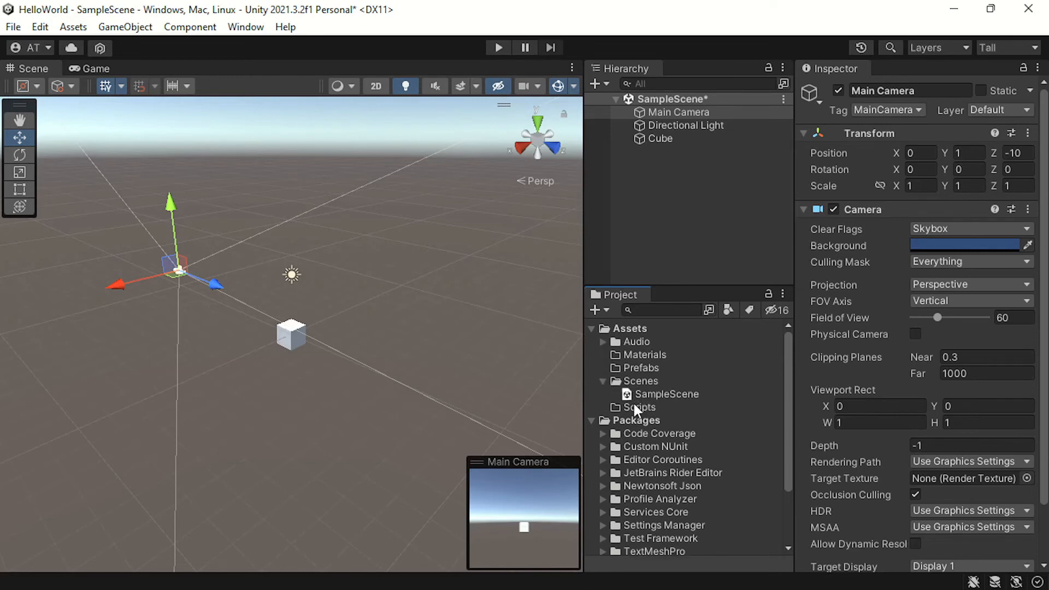
click(603, 380)
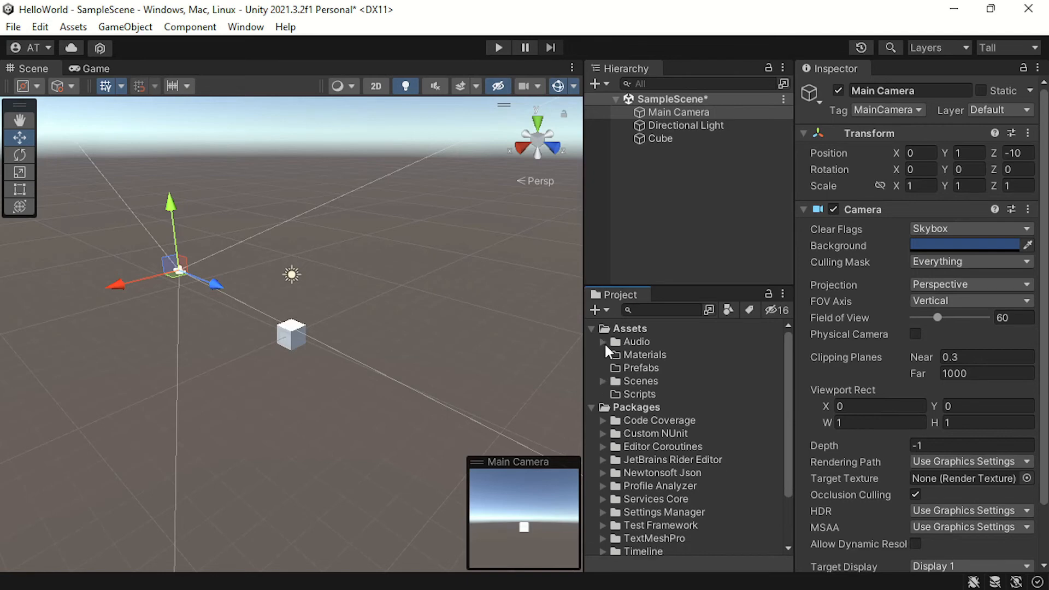
Step: Widen the Scene view by narrowing the Hierarchy and Project windows, and check the Game view before returning to the Scene view
drag(584, 241, 642, 238)
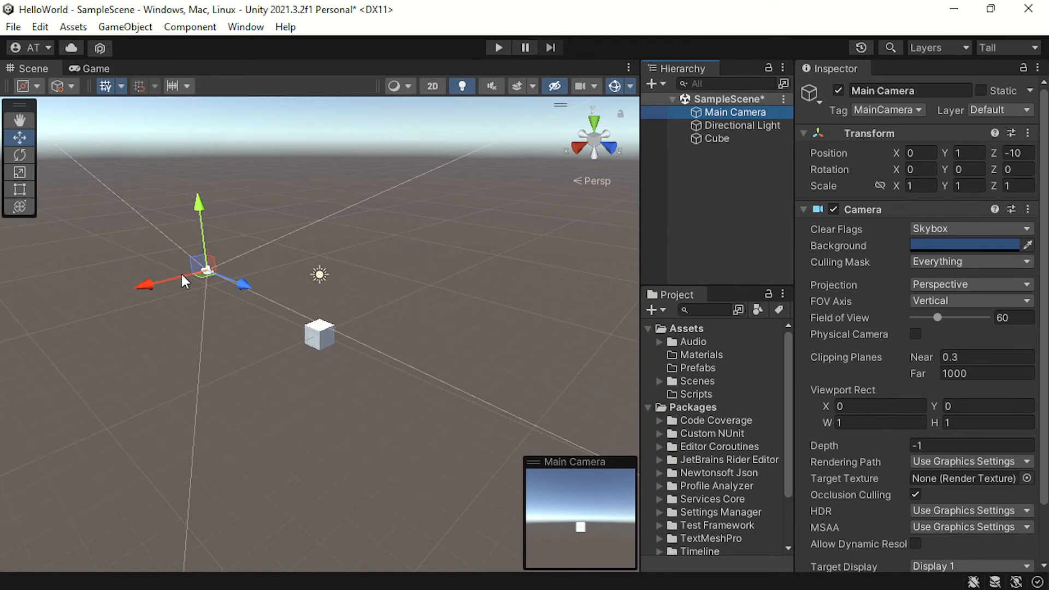
click(96, 74)
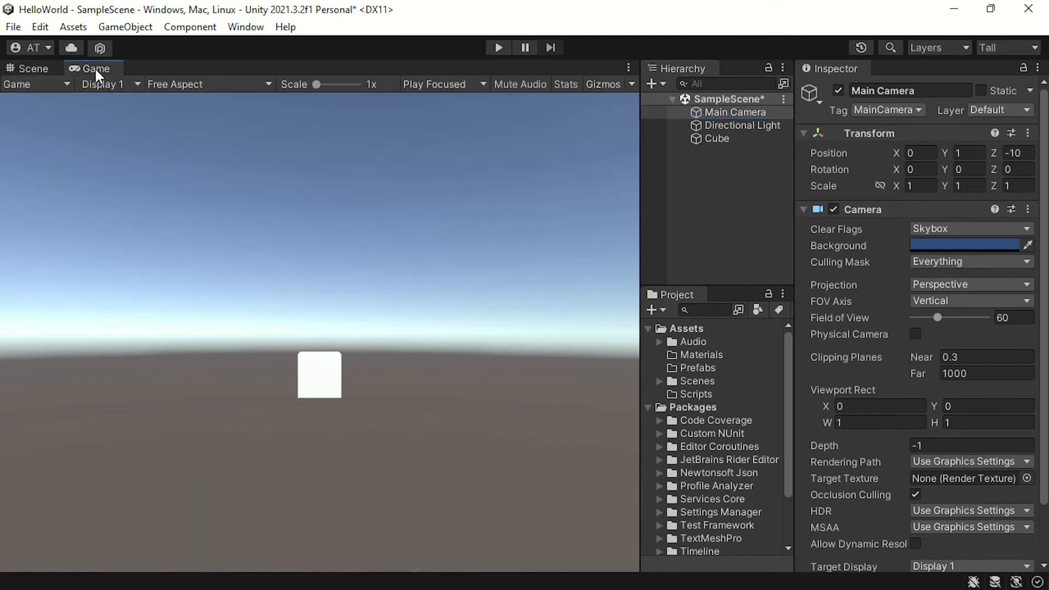
click(30, 70)
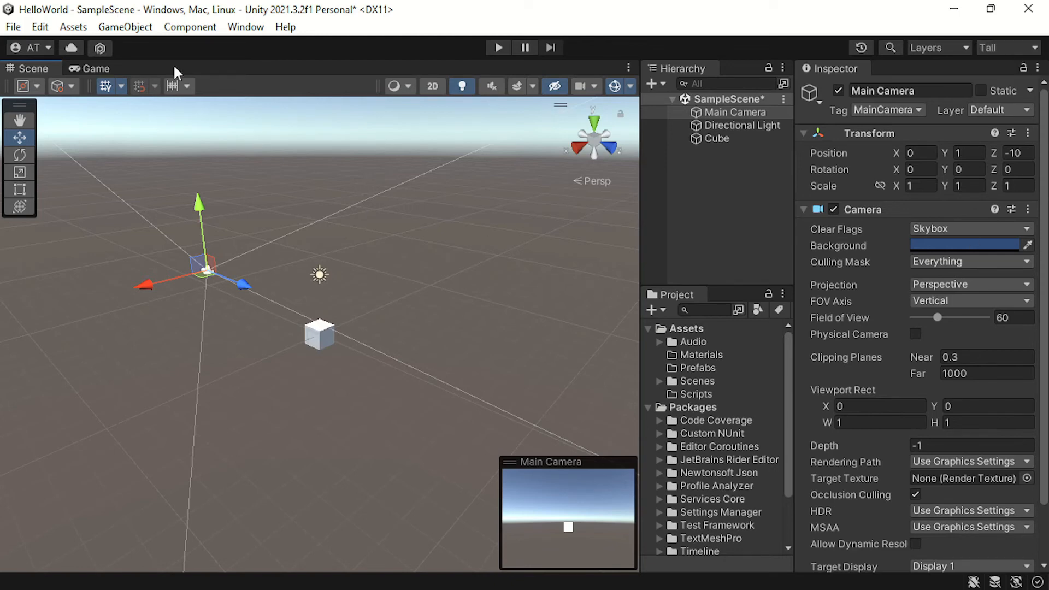
Step: Open the Console window and dock it beneath the Scene view
click(244, 28)
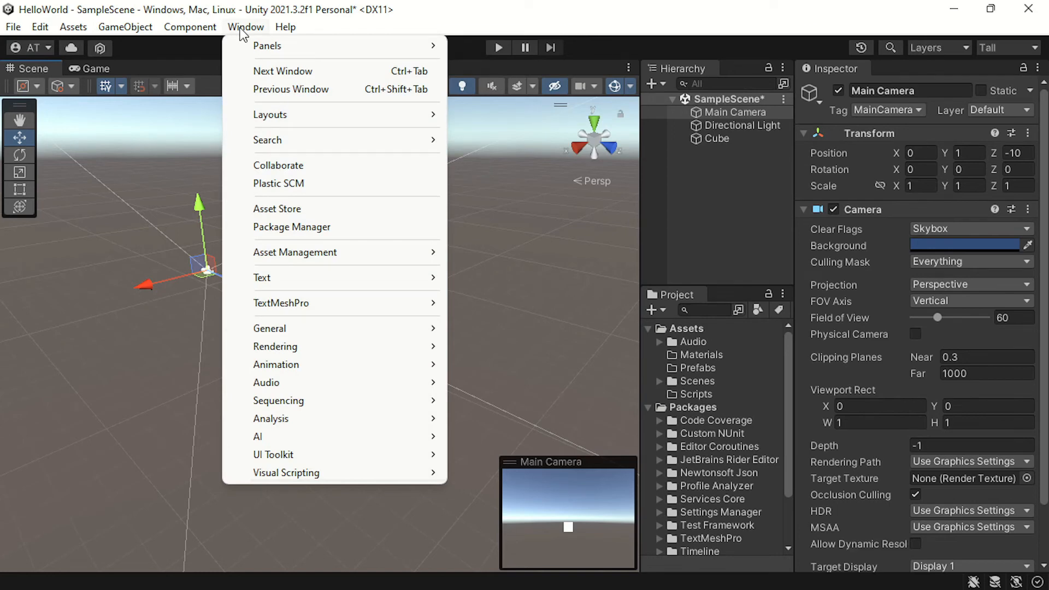
click(249, 27)
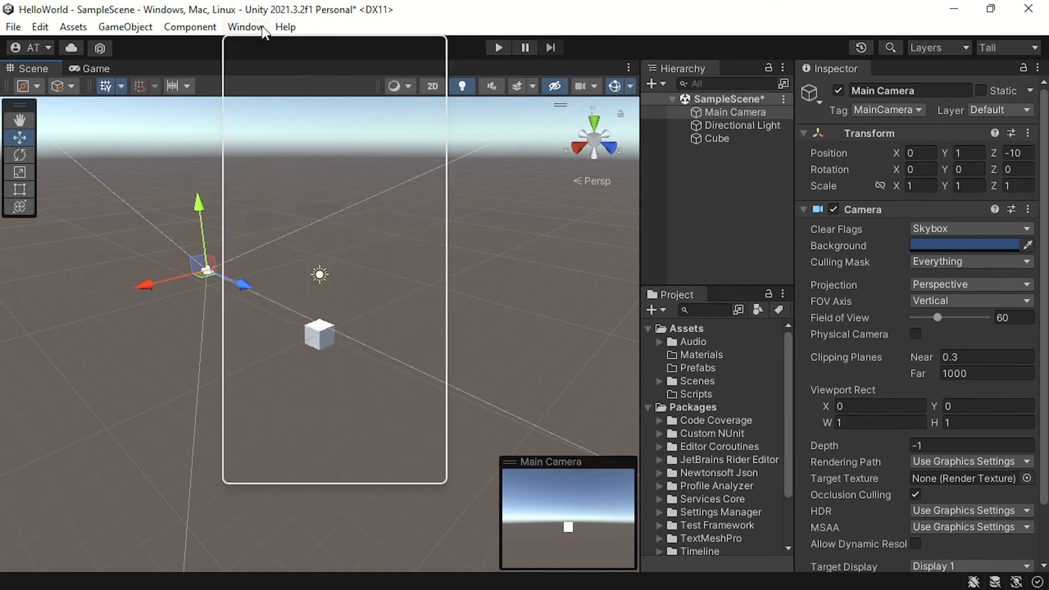
click(259, 27)
mouse_move(259, 48)
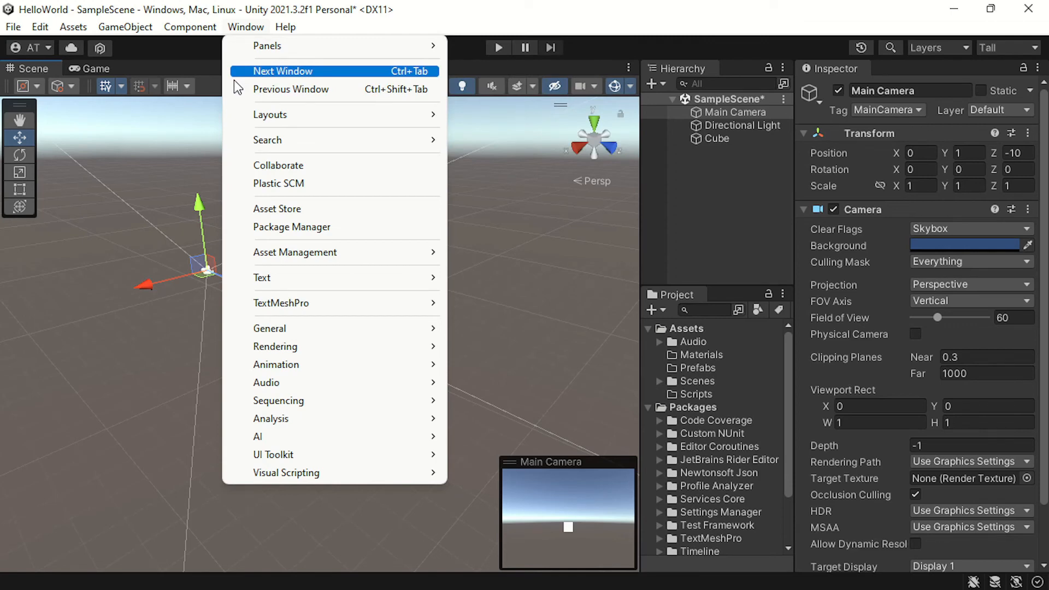
mouse_move(330, 330)
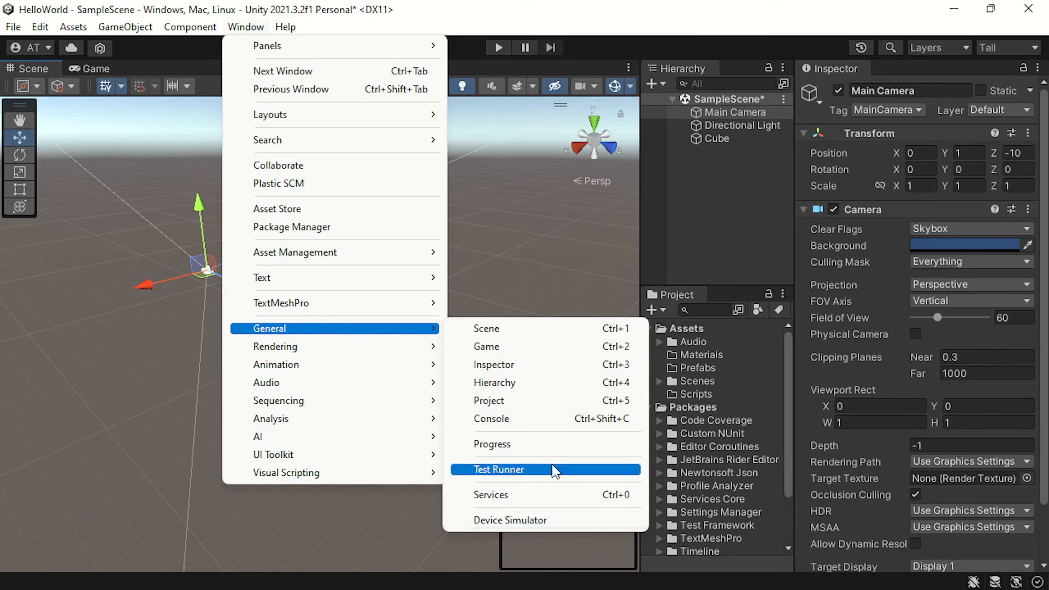
click(547, 420)
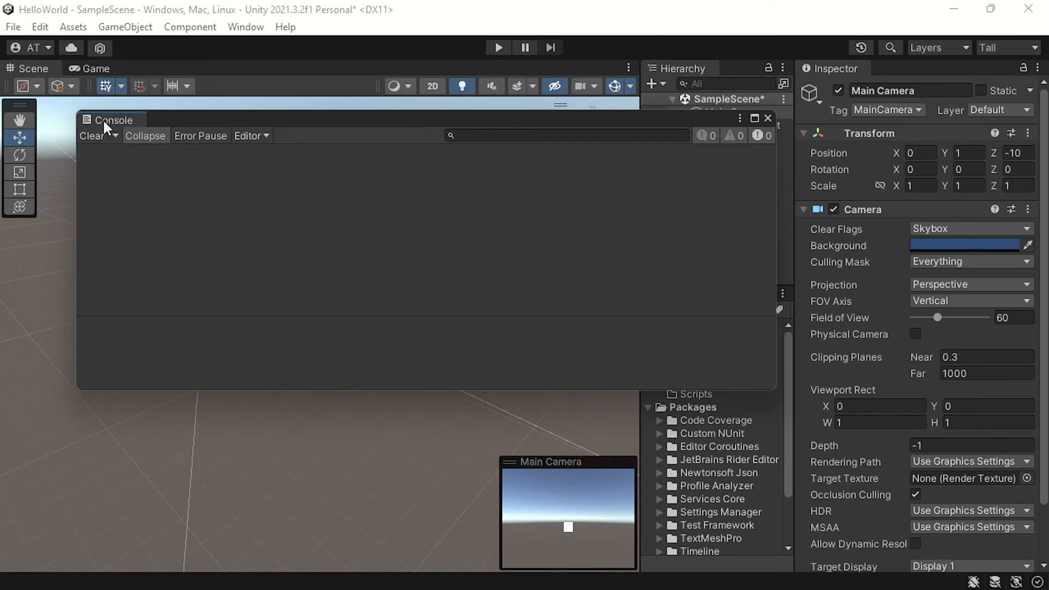
drag(104, 117, 83, 548)
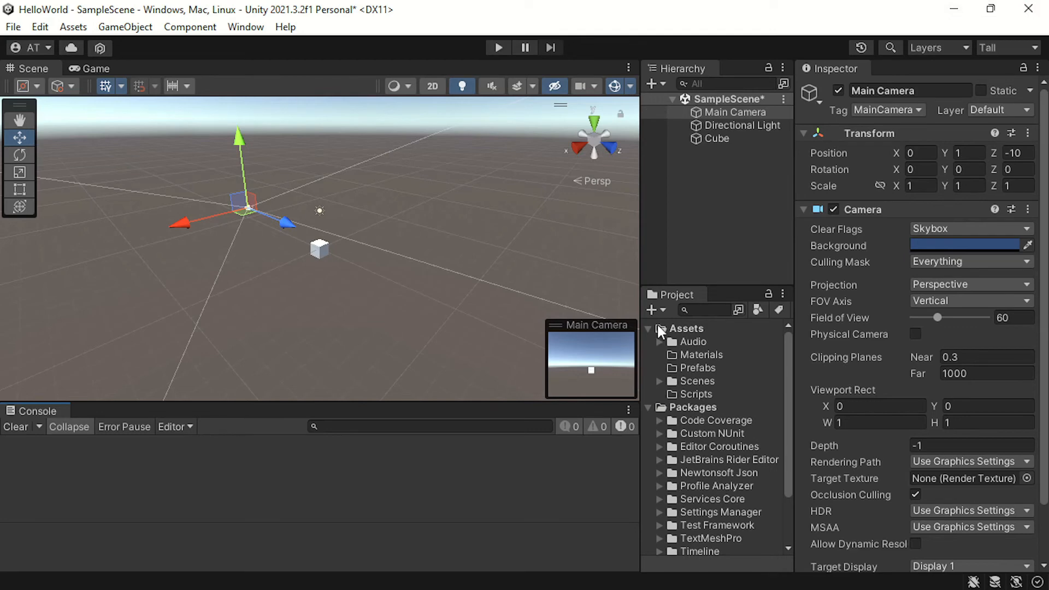
Step: Move the Scene view's floating Tools overlay and dock it horizontally at the start of the Scene view toolbar
drag(21, 103, 339, 147)
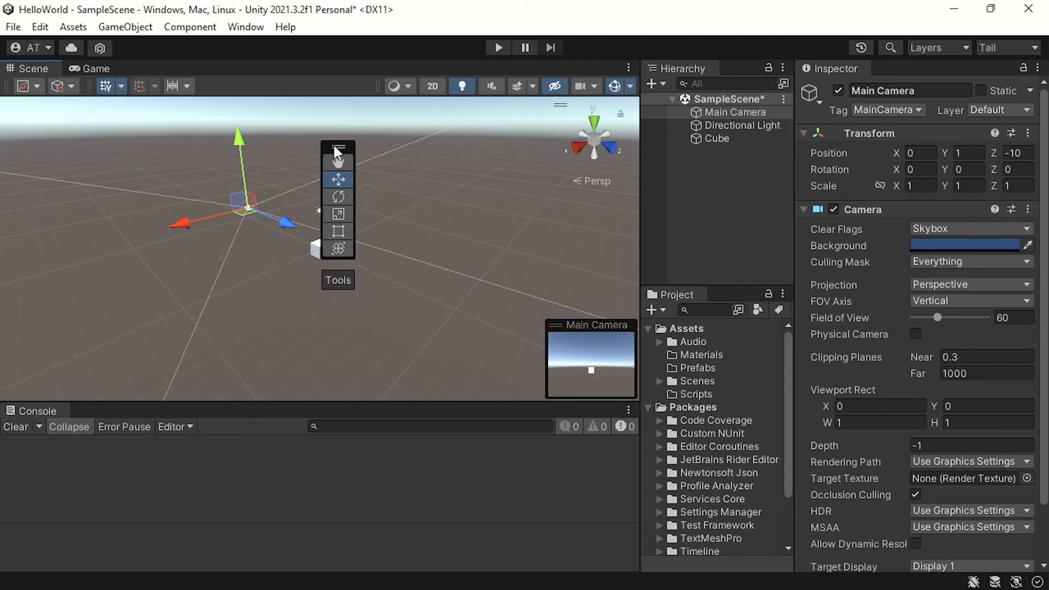
drag(334, 146, 7, 82)
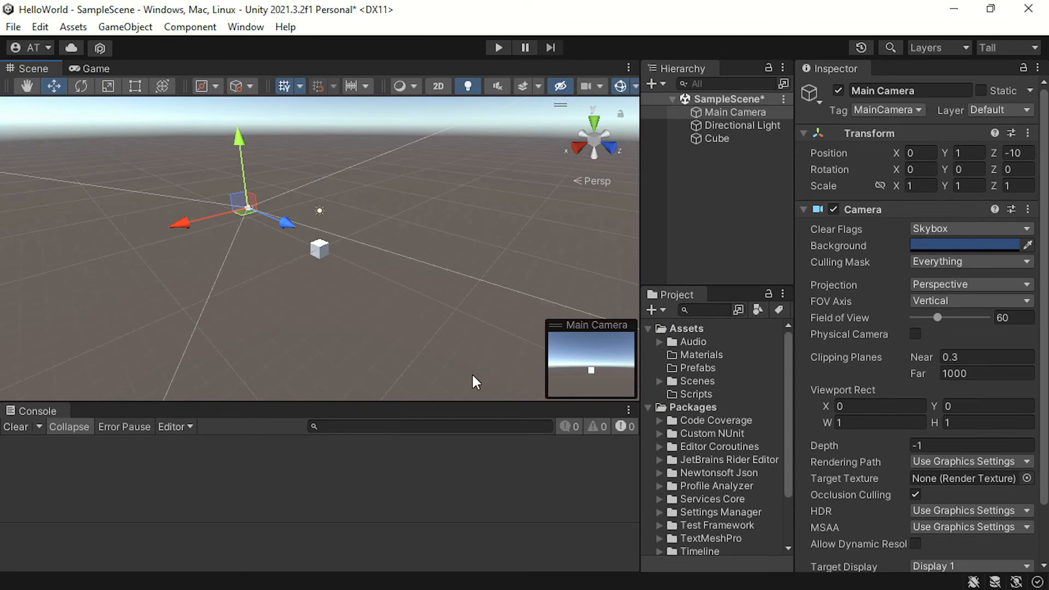
scroll(471, 373, down, 1)
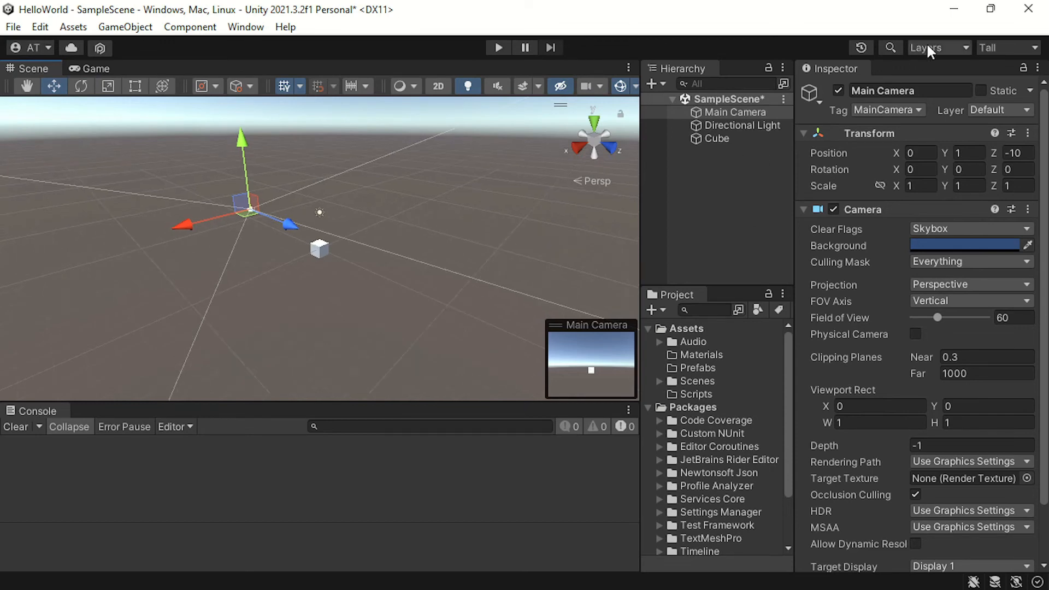
Step: Save the current window arrangement as a custom layout named after its owner and switch the editor to that layout
click(1036, 49)
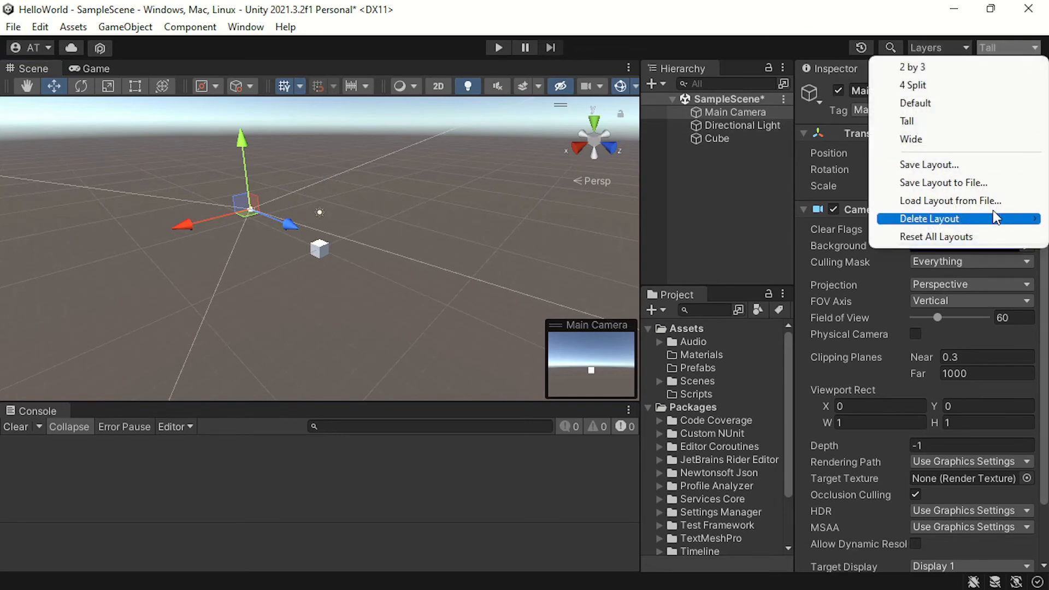
click(984, 166)
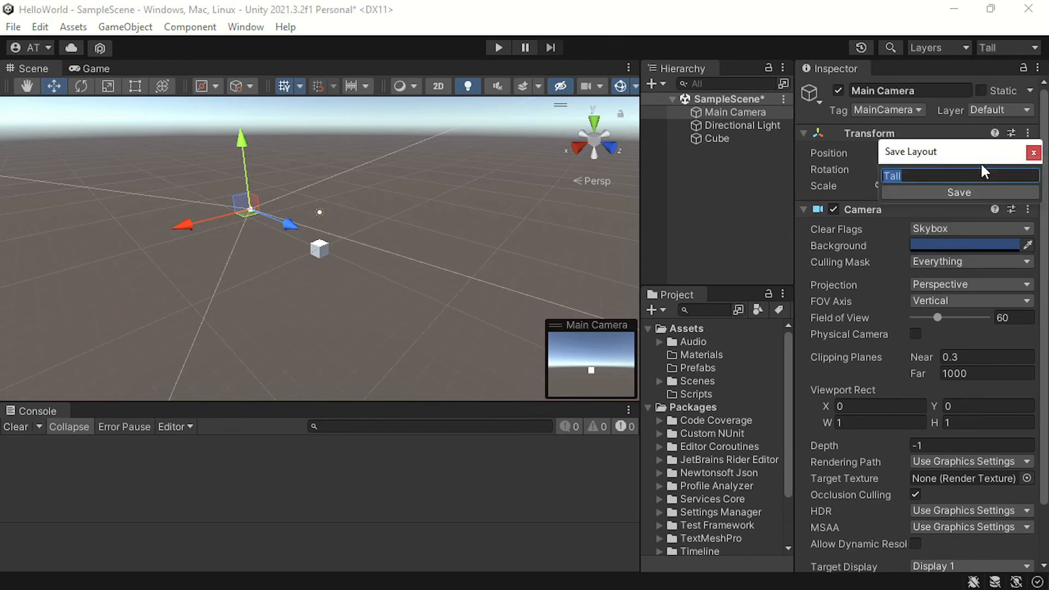
text(Akram's Layout)
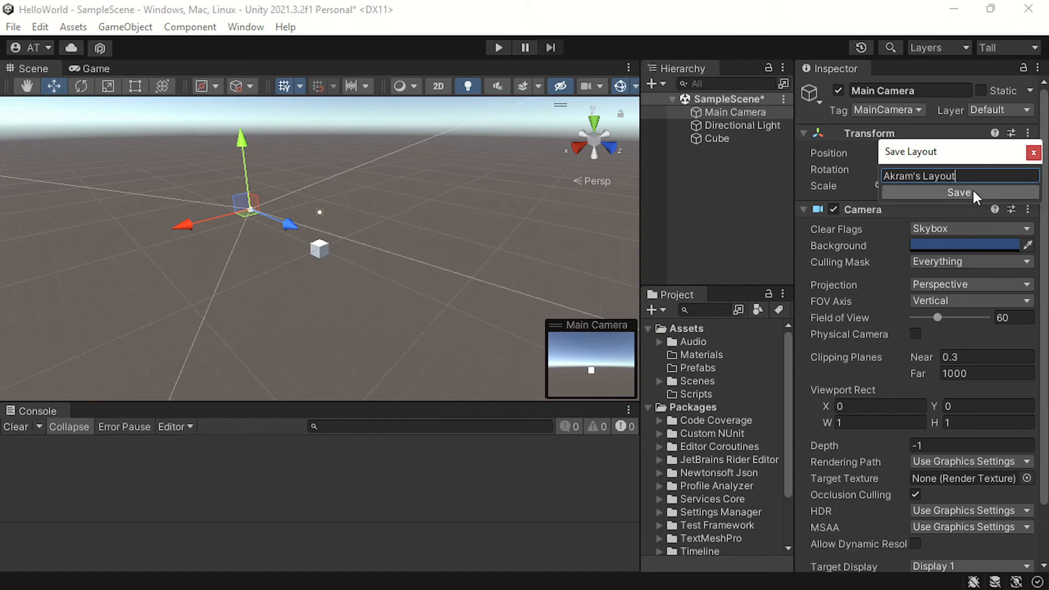
click(972, 188)
click(1027, 48)
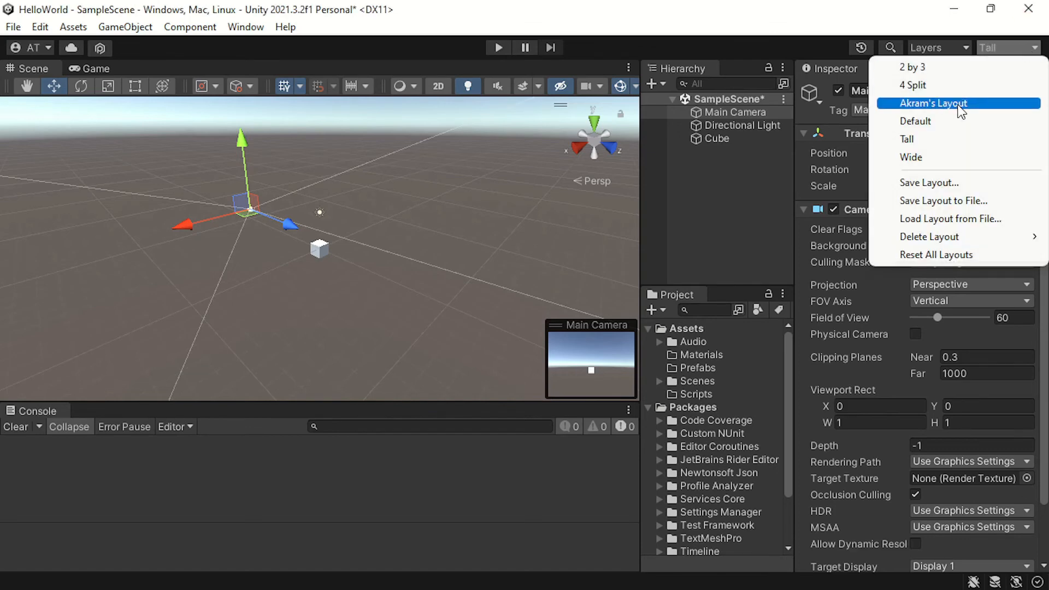
click(958, 102)
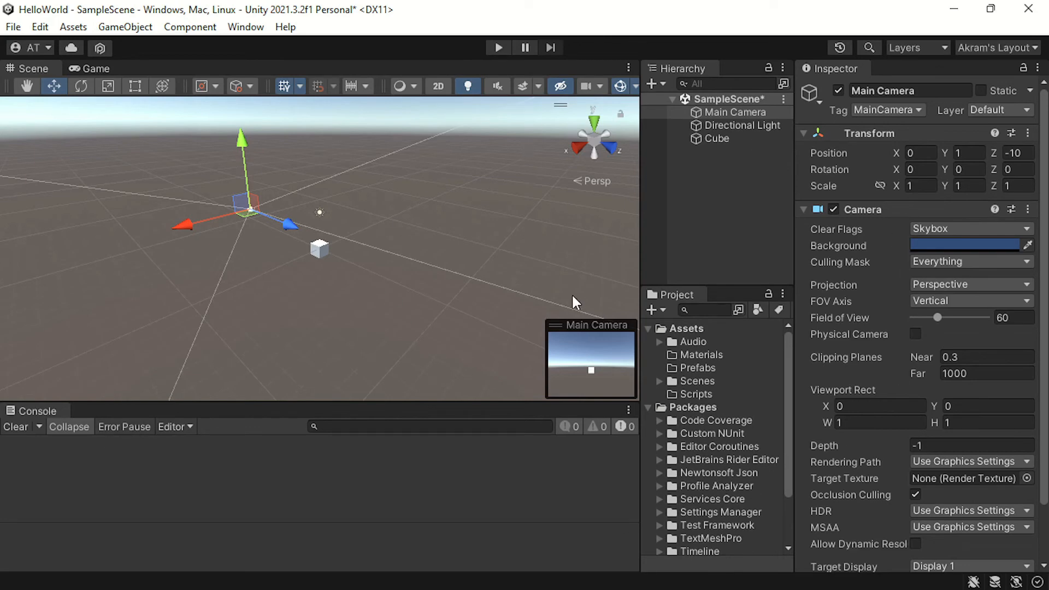
Step: Select the cube in the scene, switch to the Game view and start Play mode
click(320, 249)
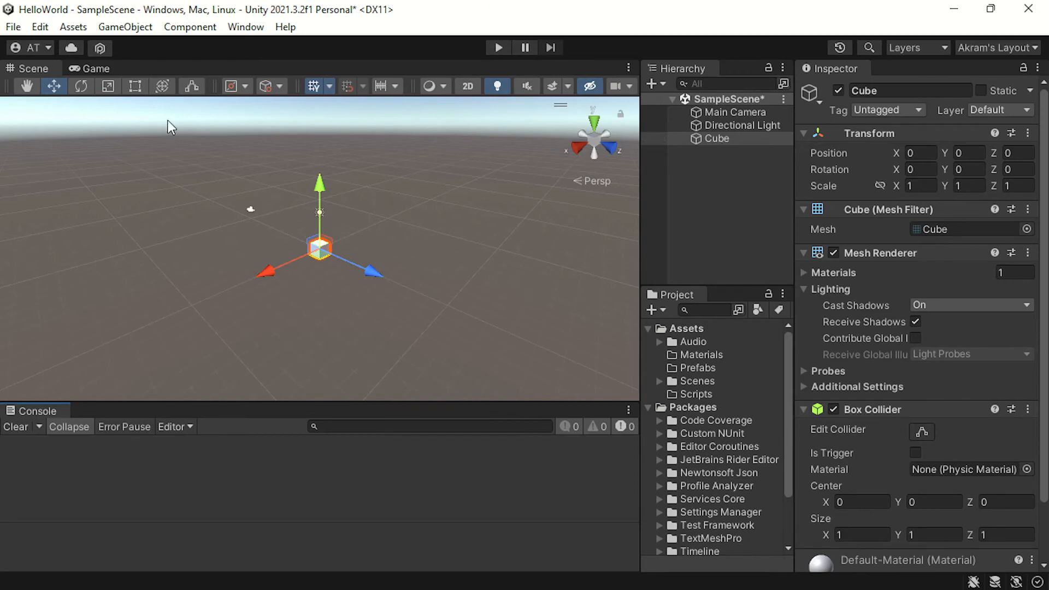
click(107, 65)
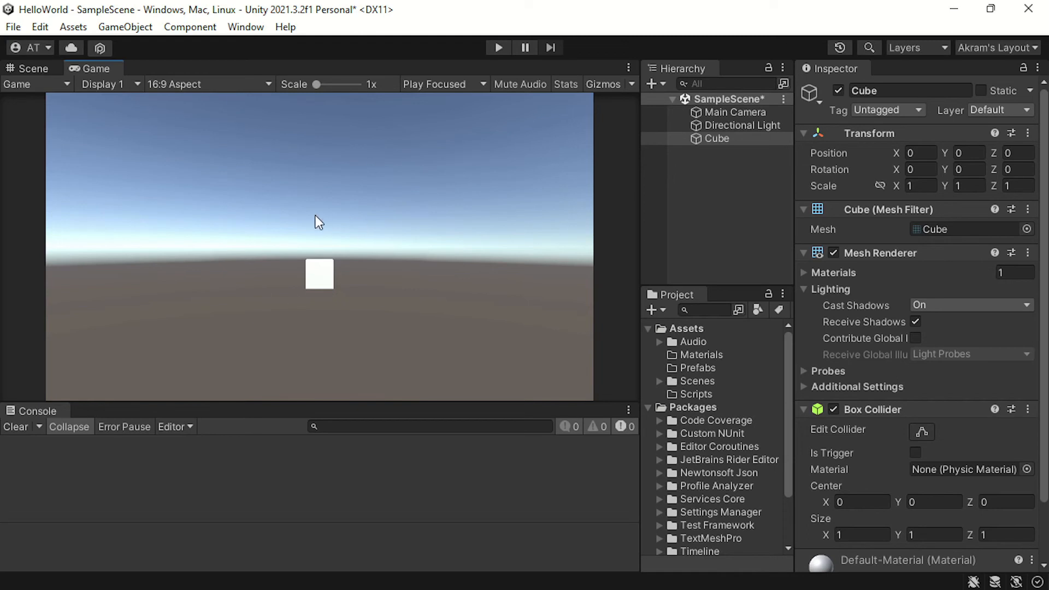
click(496, 46)
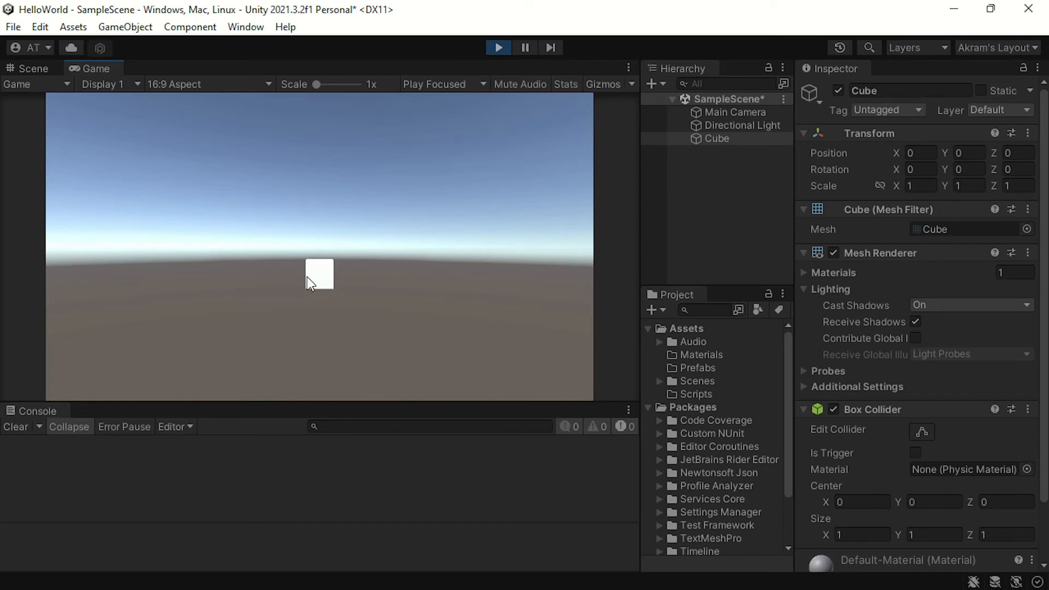
Step: Try scaling the cube to 2 on X, Y and Z while the game is running, and exit Play mode
click(920, 186)
text(2)
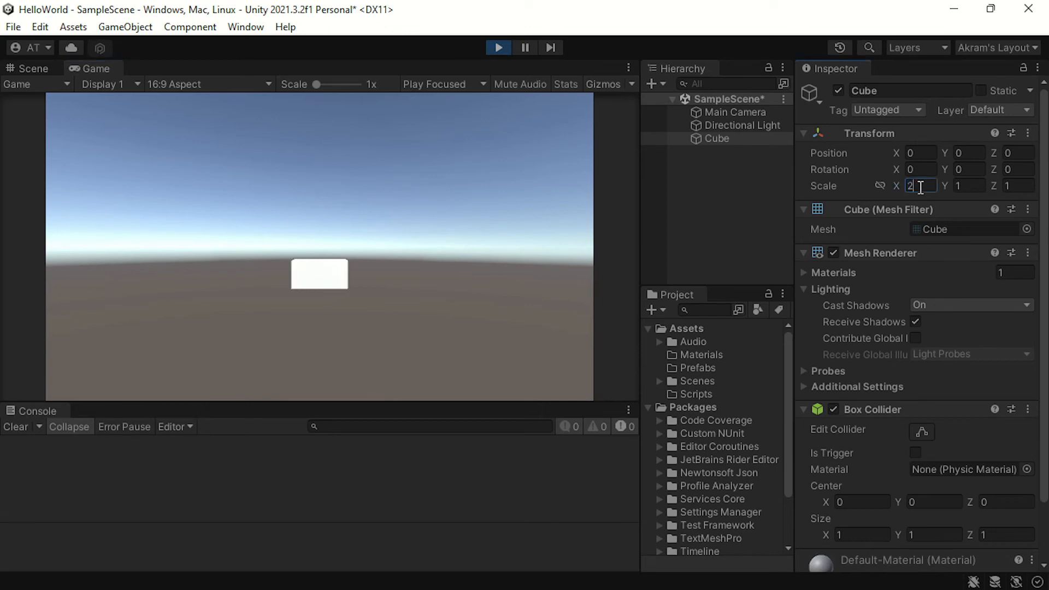
key(Tab)
text(2)
key(Tab)
text(2)
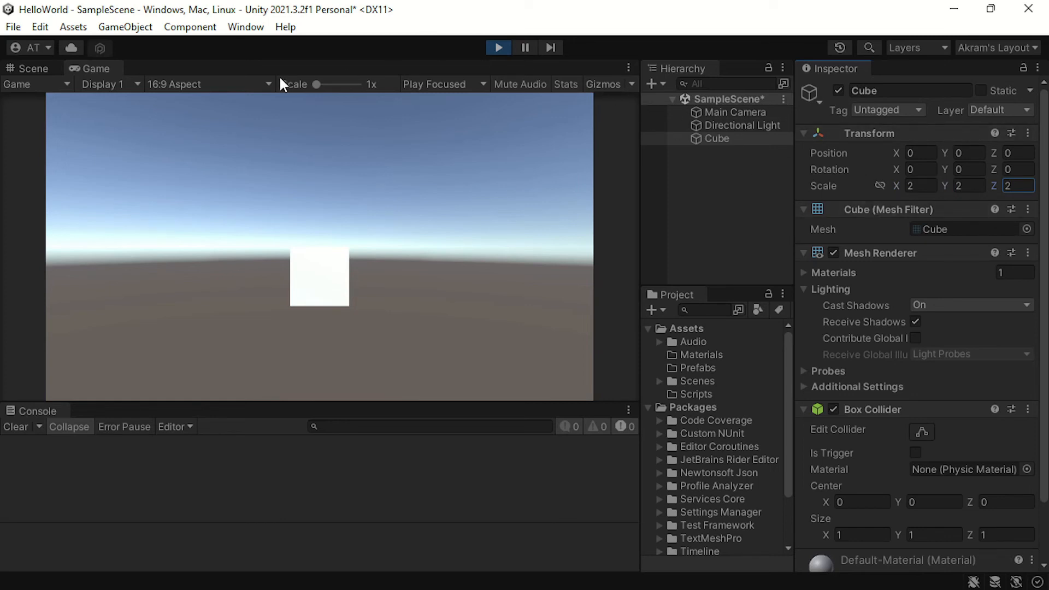
click(497, 48)
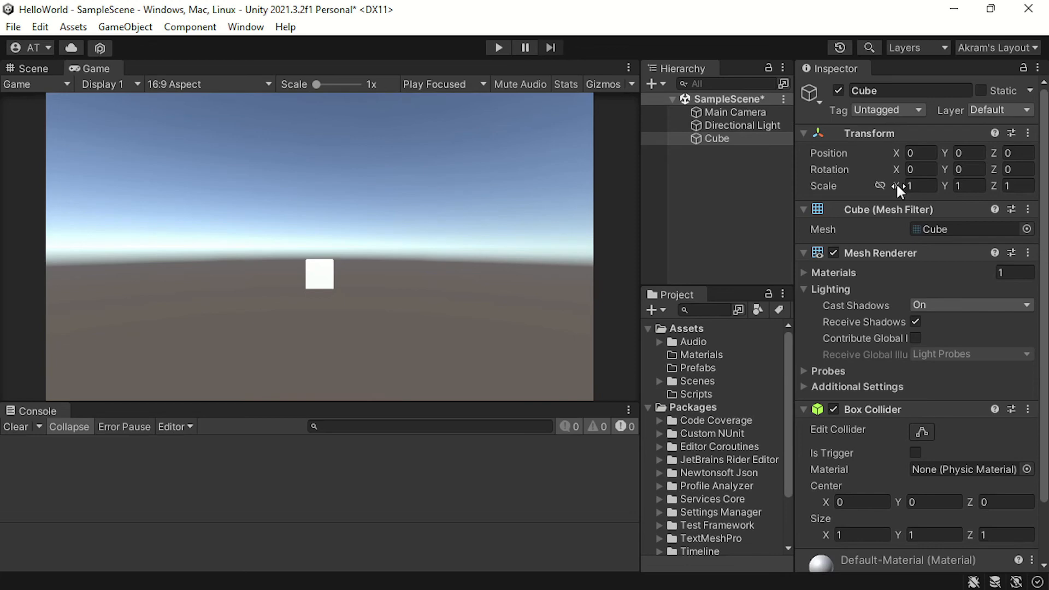
Step: Set the Playmode tint color to pure red (FF0000) in the editor preferences and check it by briefly running Play mode
click(40, 27)
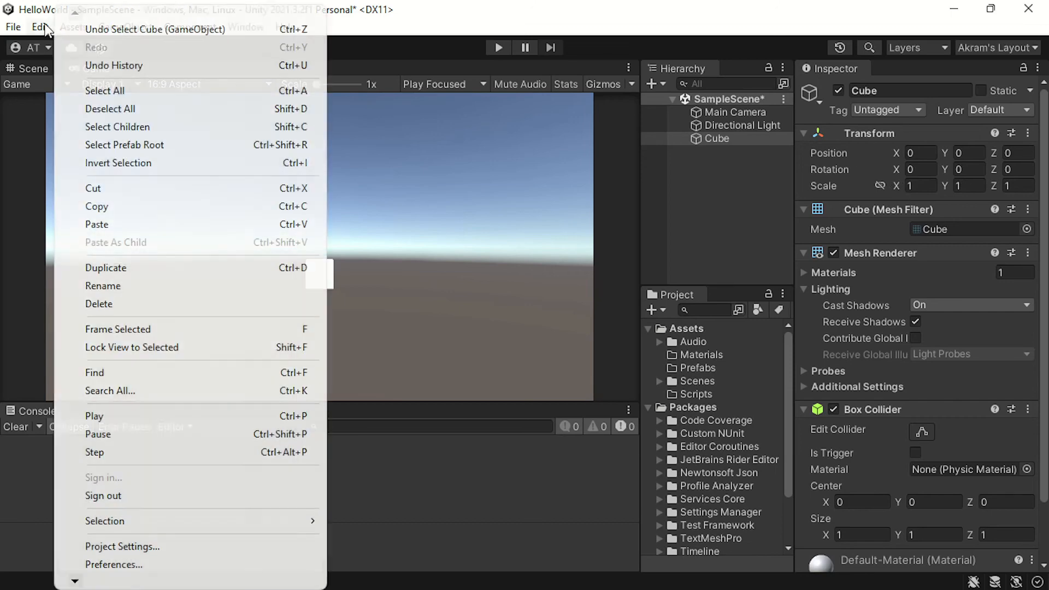
click(116, 562)
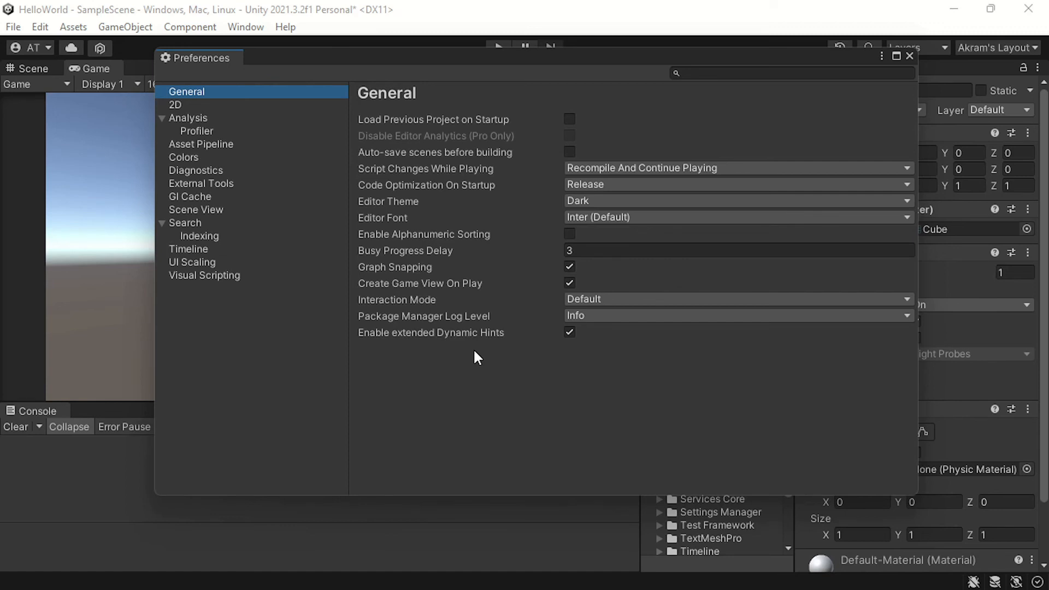
click(189, 159)
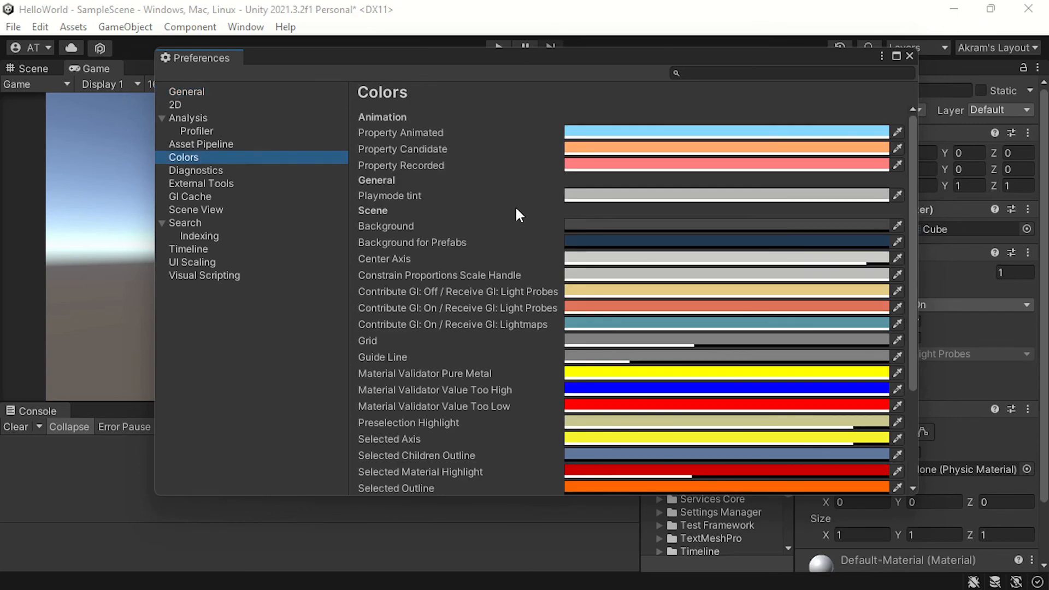
click(682, 196)
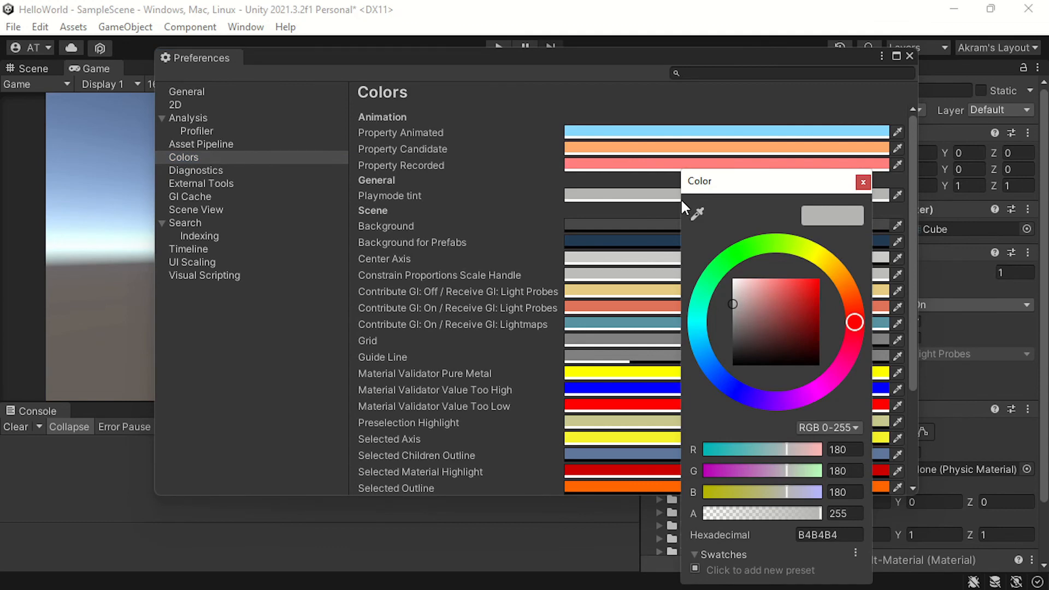
drag(786, 288, 845, 277)
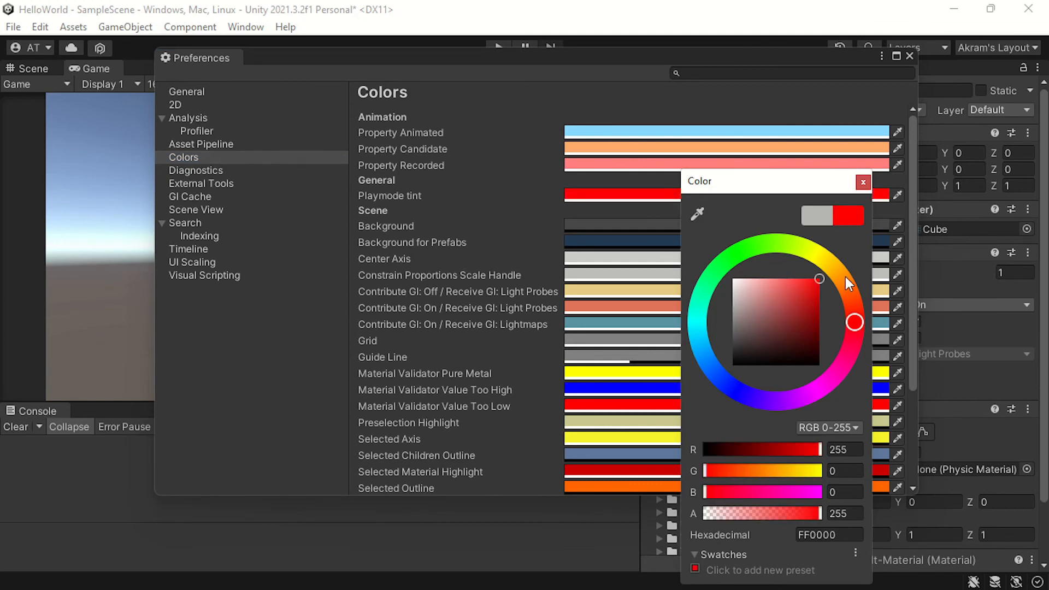
click(863, 182)
scroll(498, 191, down, 3)
scroll(498, 191, up, 3)
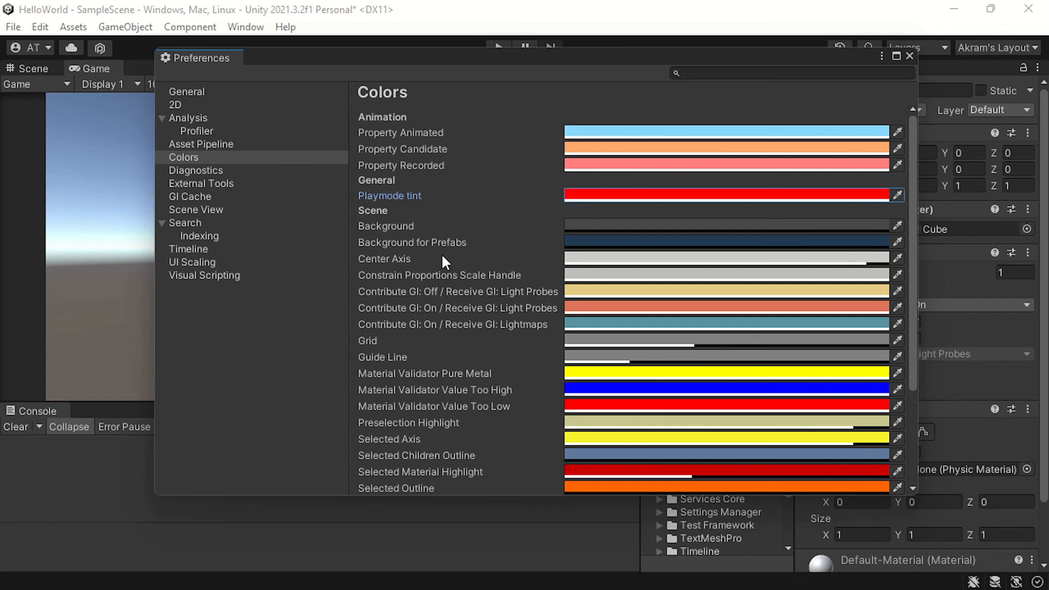
click(909, 56)
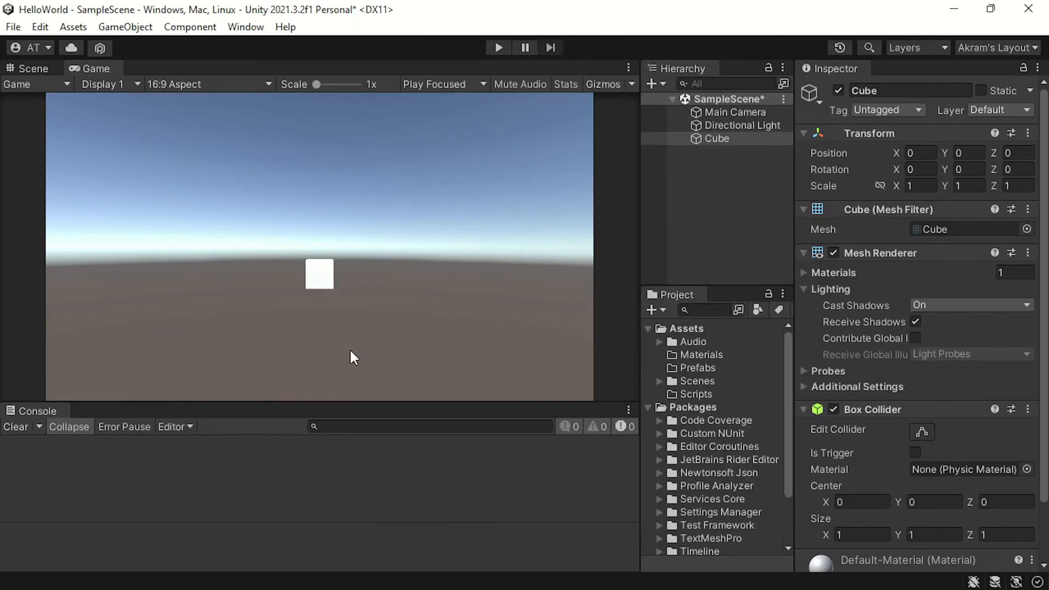
click(495, 47)
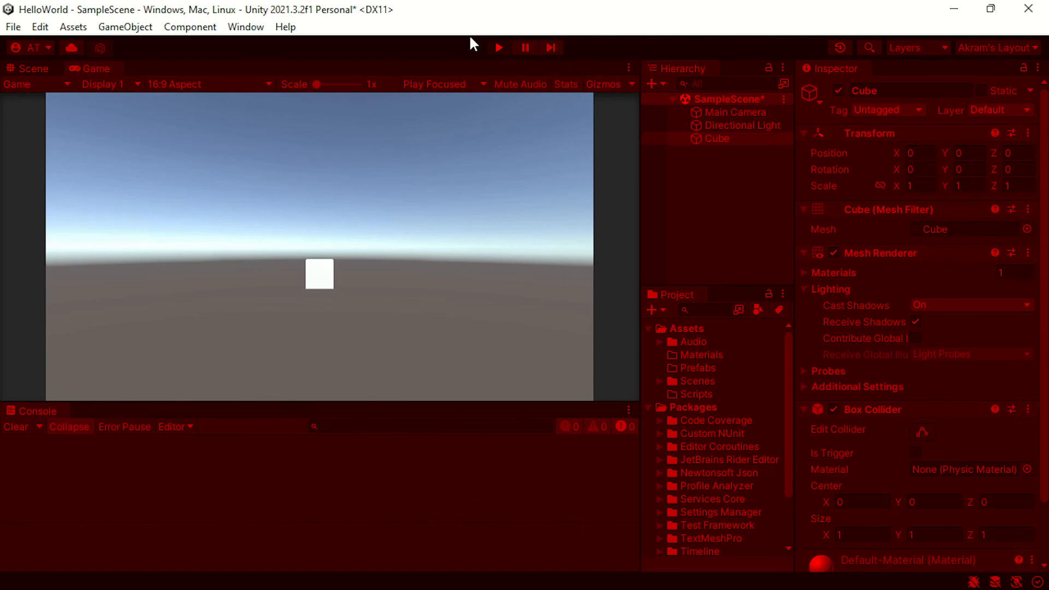
click(499, 46)
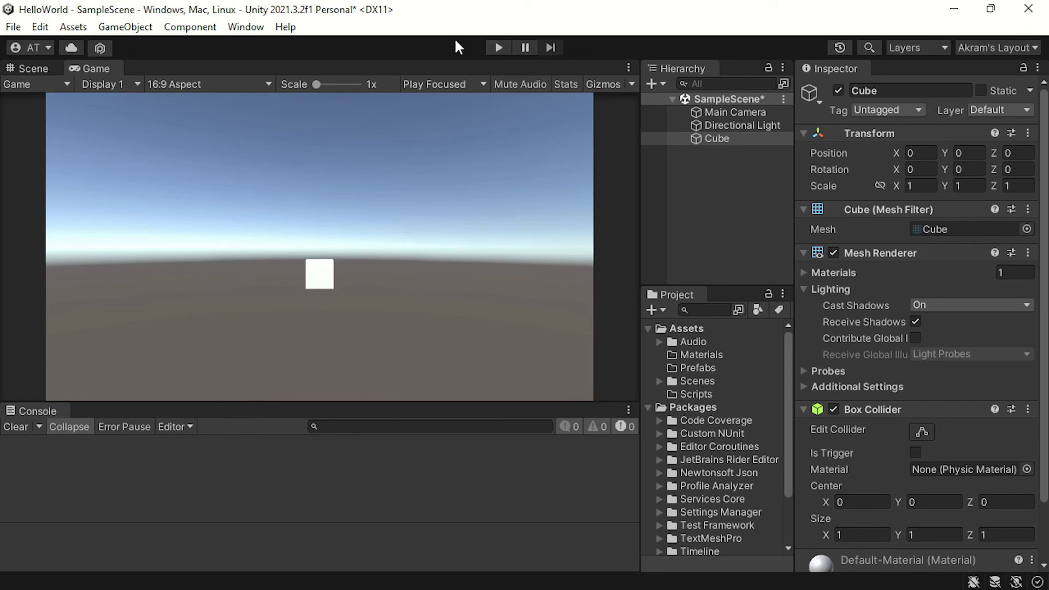
Step: Examine the External Script Editor choices in the External Tools preferences, keeping Microsoft Visual Studio 2019, and close the preferences
click(50, 28)
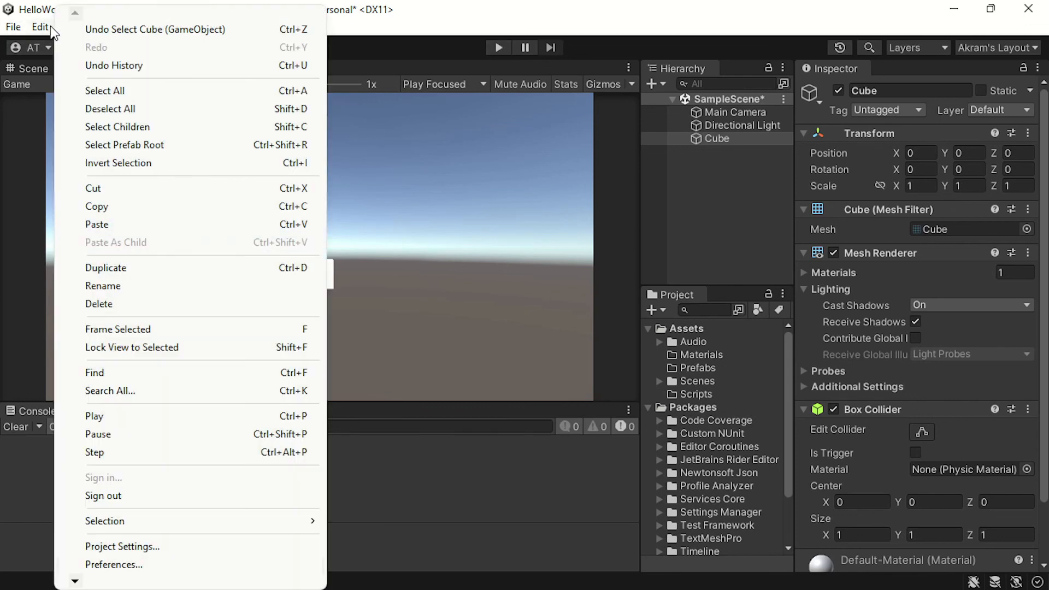
click(142, 564)
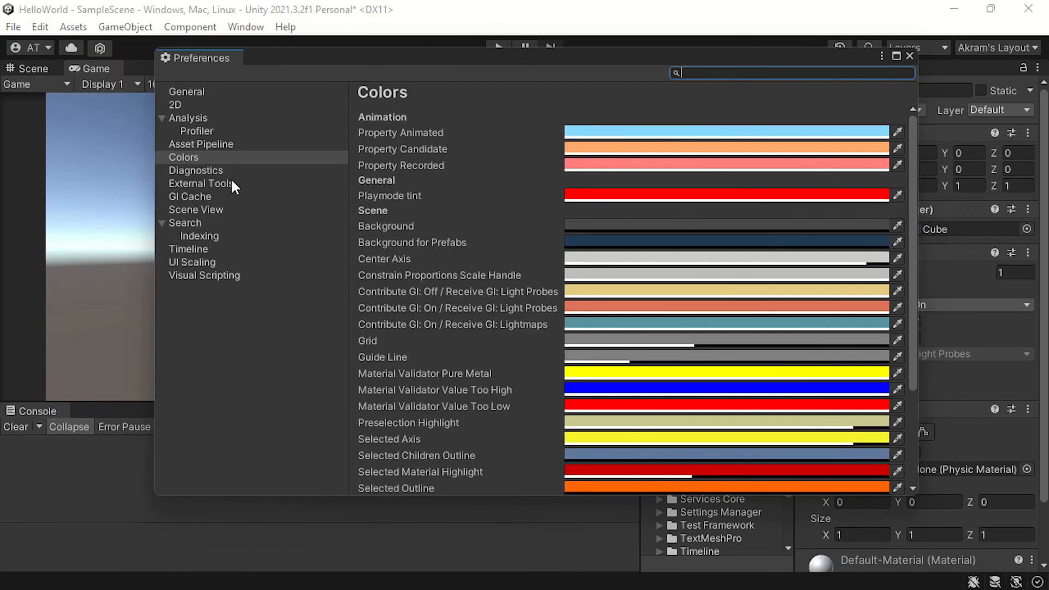
click(233, 186)
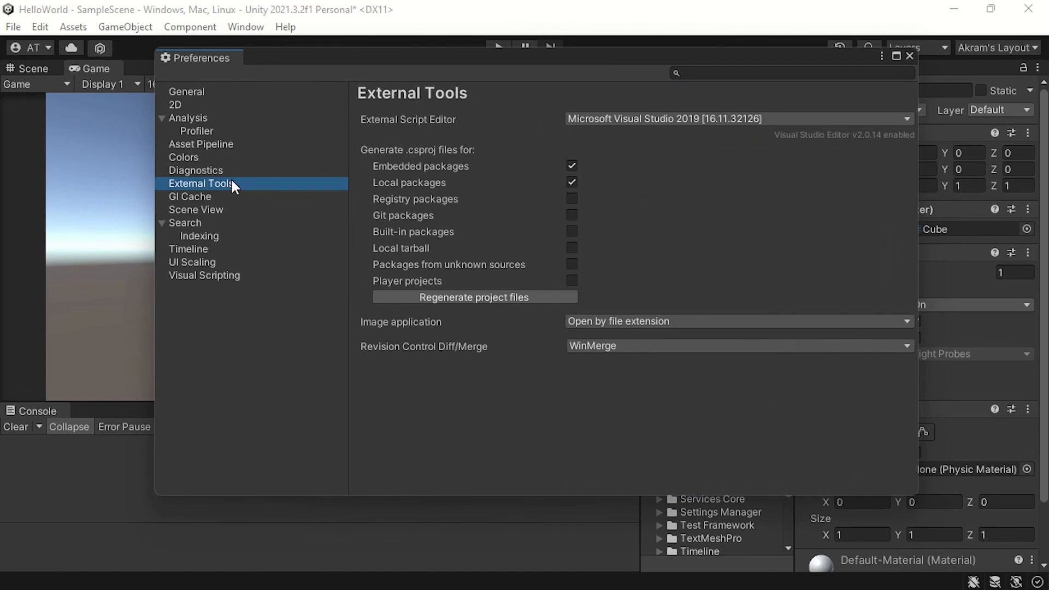
click(682, 117)
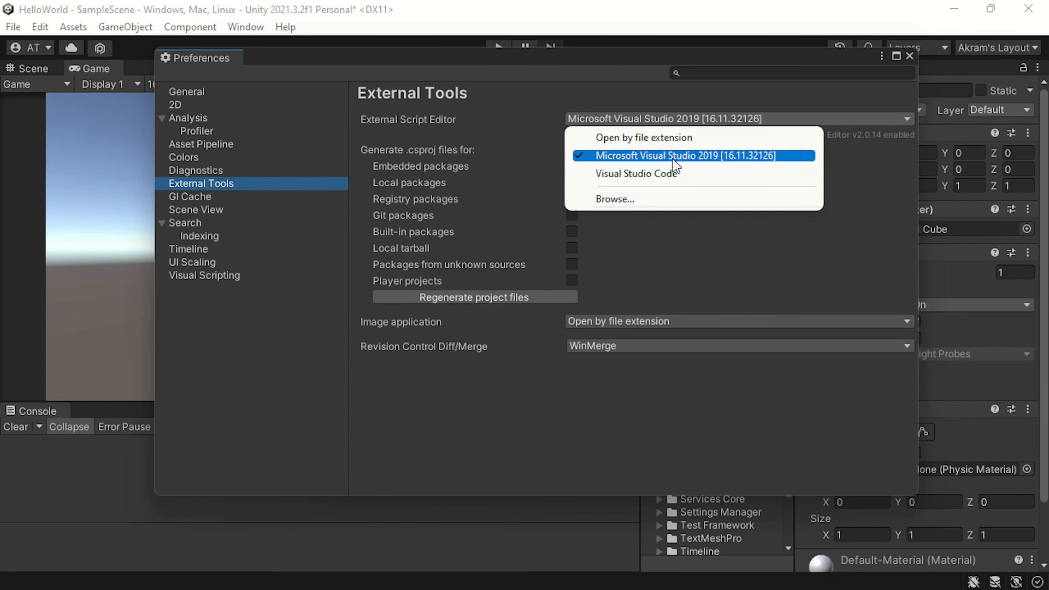
click(793, 162)
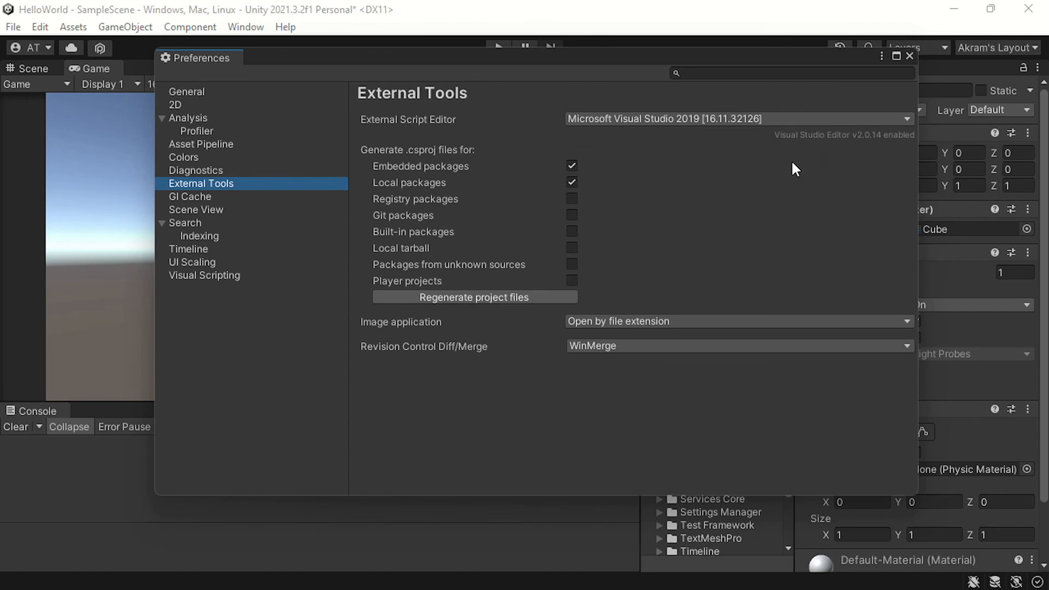
click(879, 121)
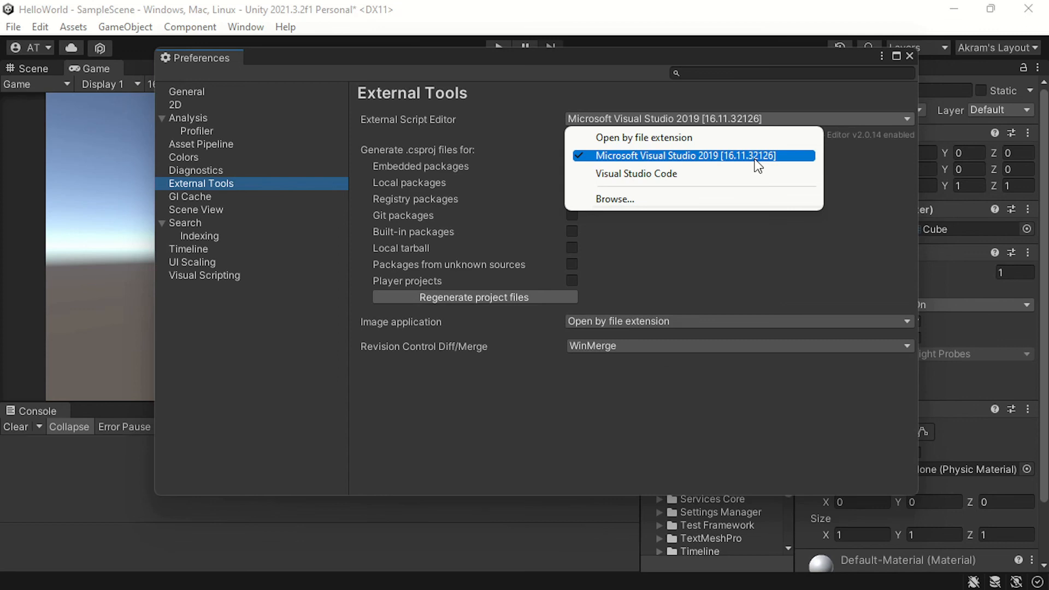
click(899, 177)
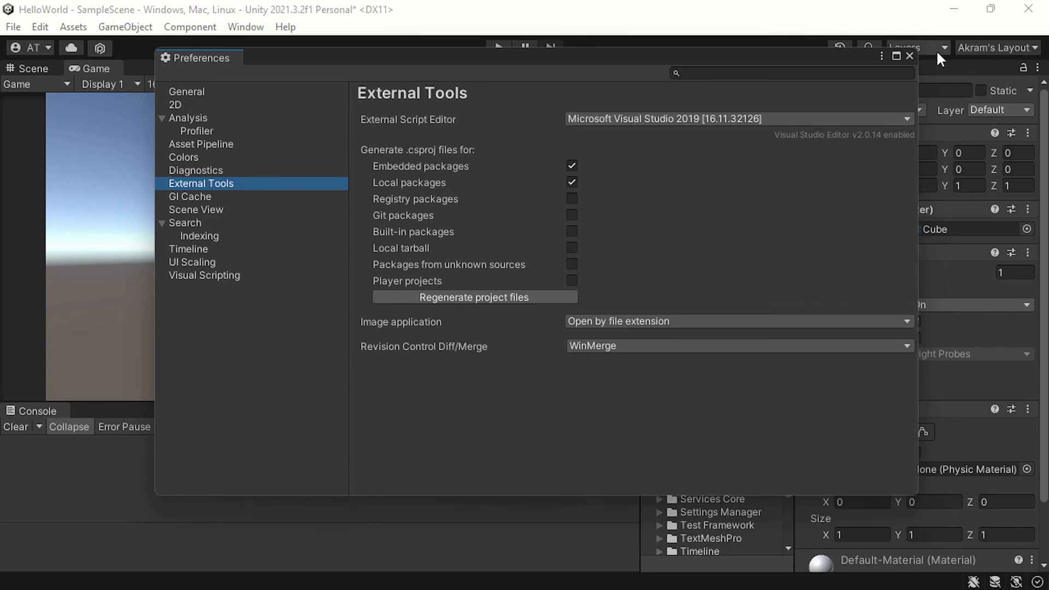
click(907, 55)
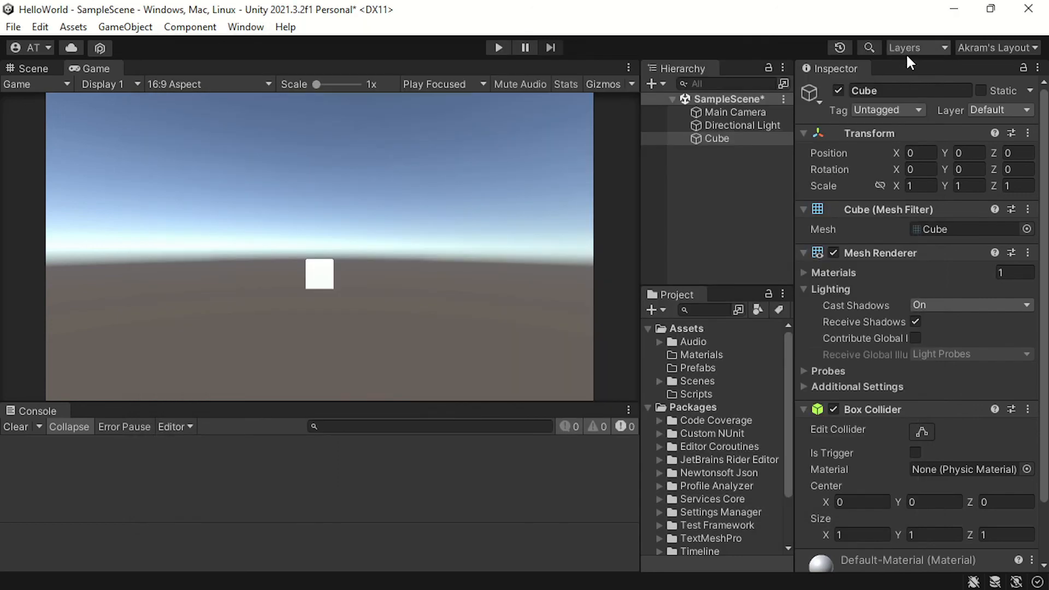